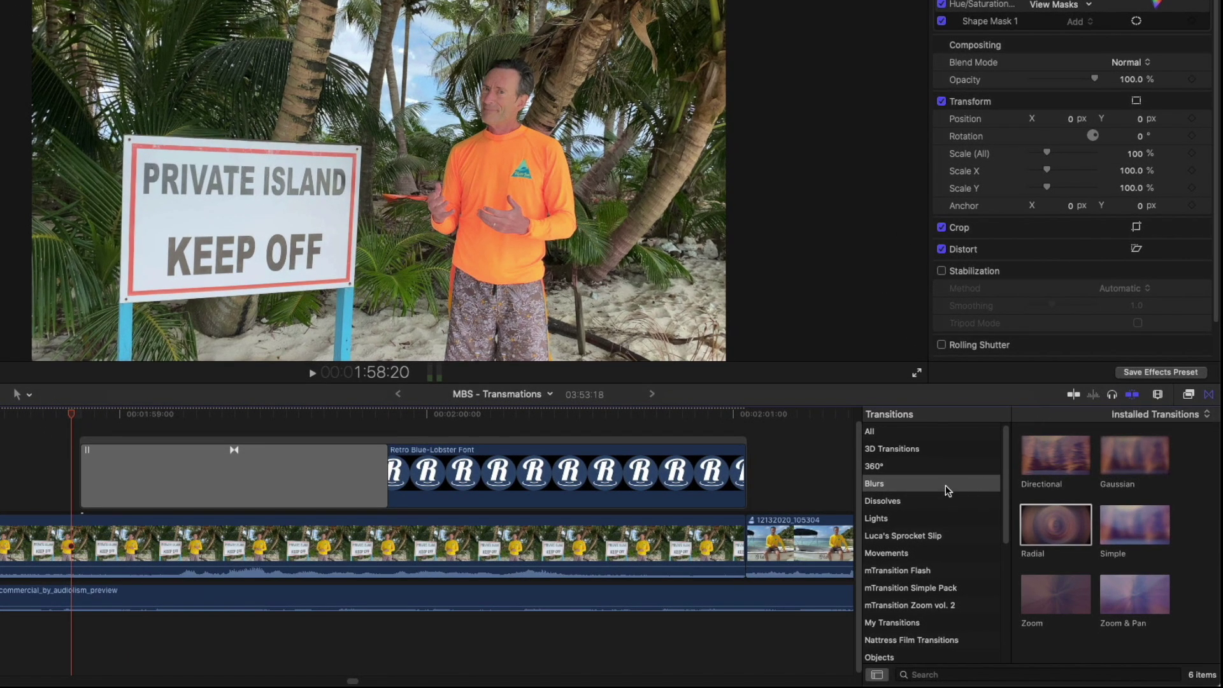
- Display the Blurs category and select the Radial transition opening the logo title clip
click(945, 486)
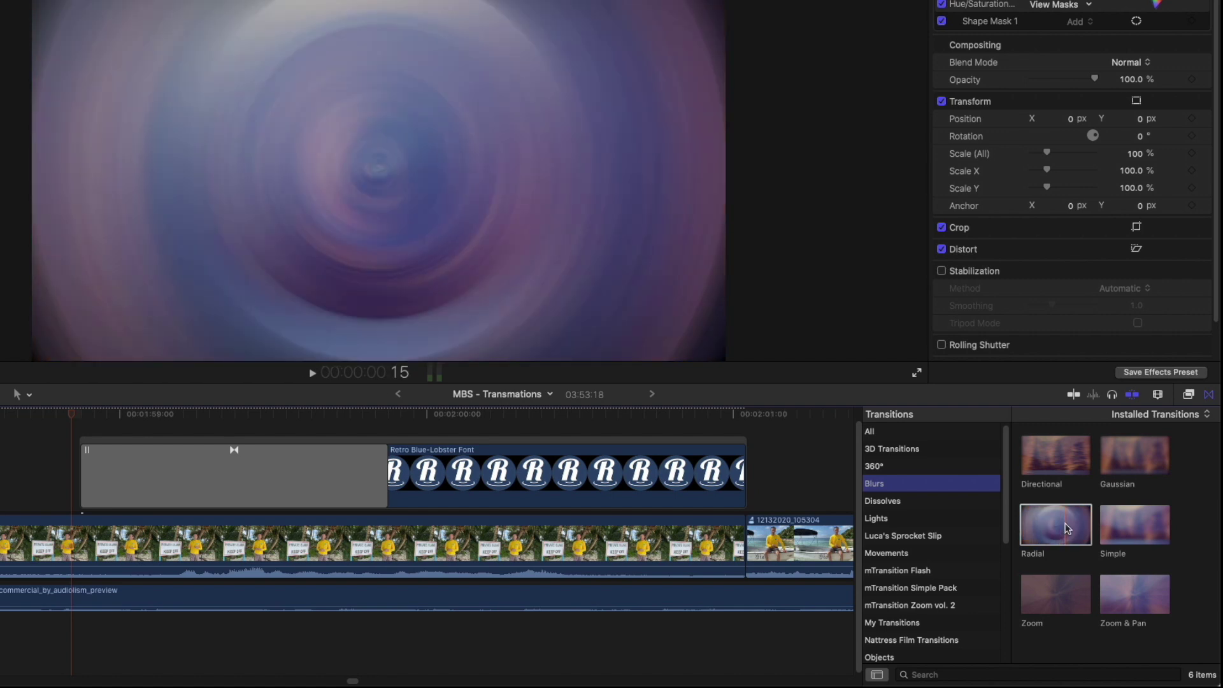
click(102, 418)
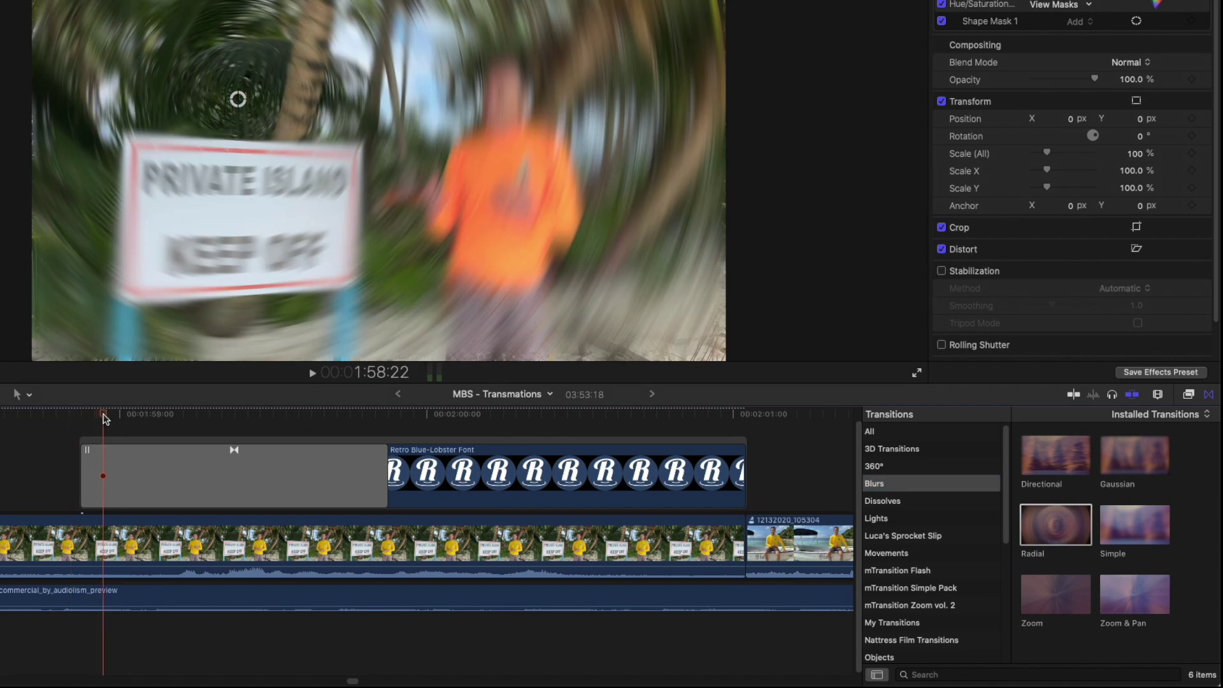
click(122, 477)
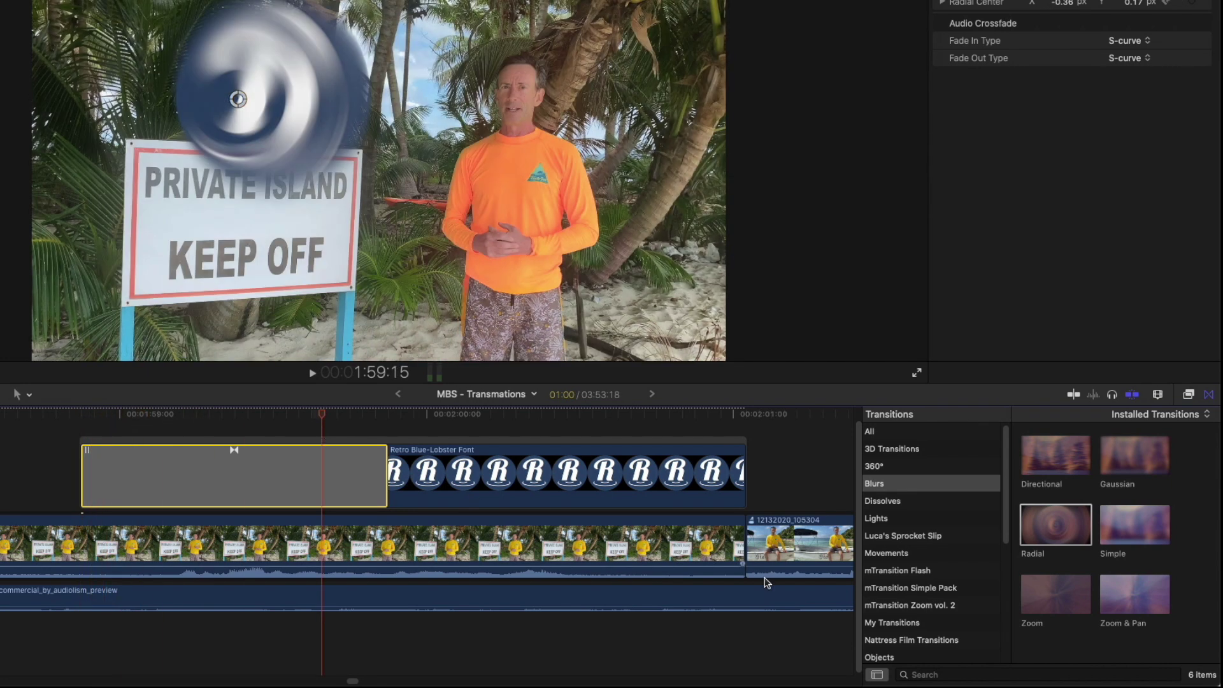
- Open a Motion copy of Radial with its Transition A layer turned off
right_click(1072, 526)
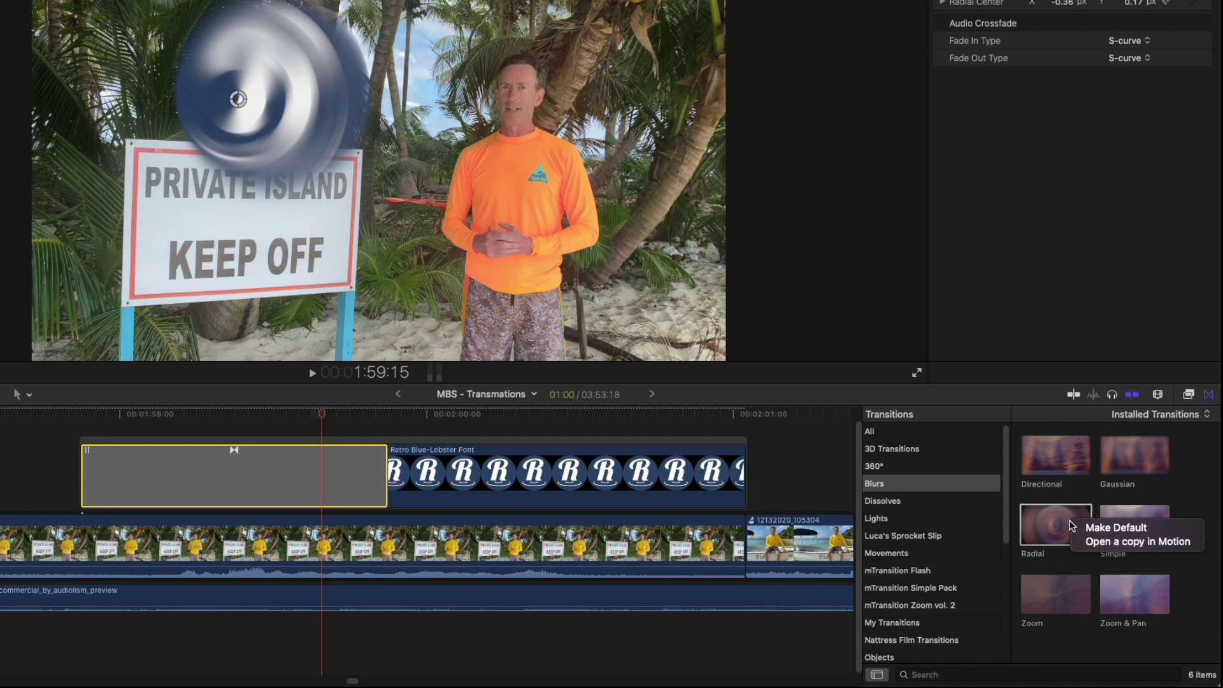
click(1121, 541)
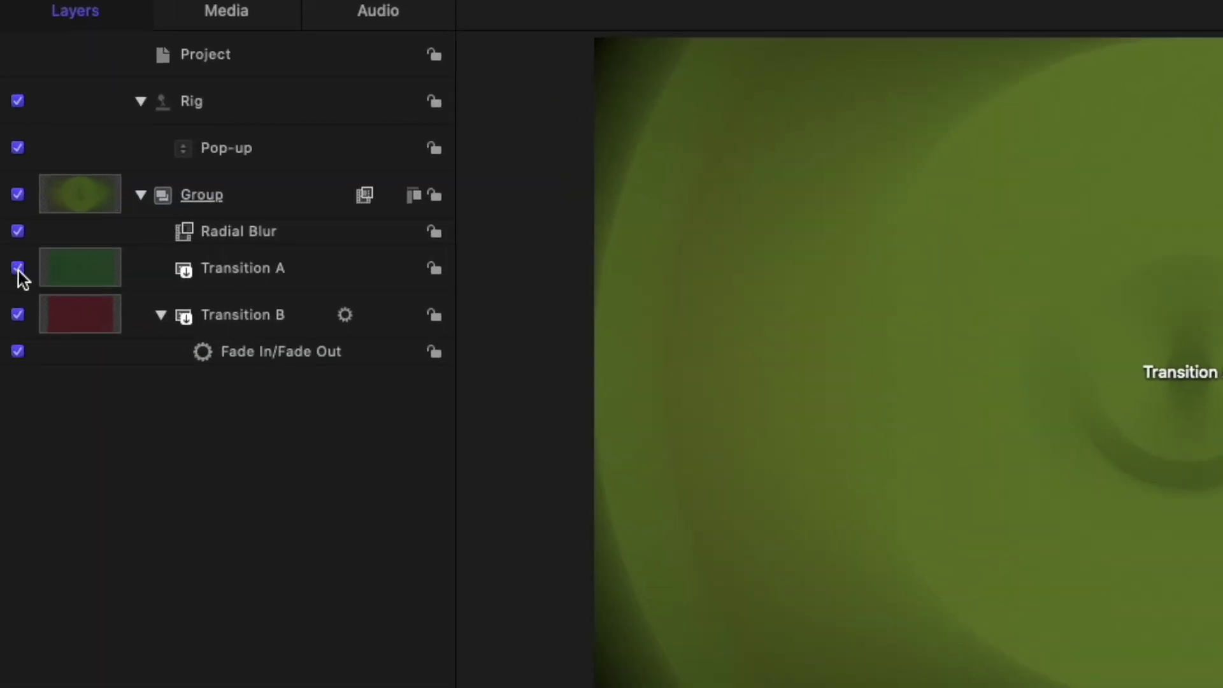
click(18, 268)
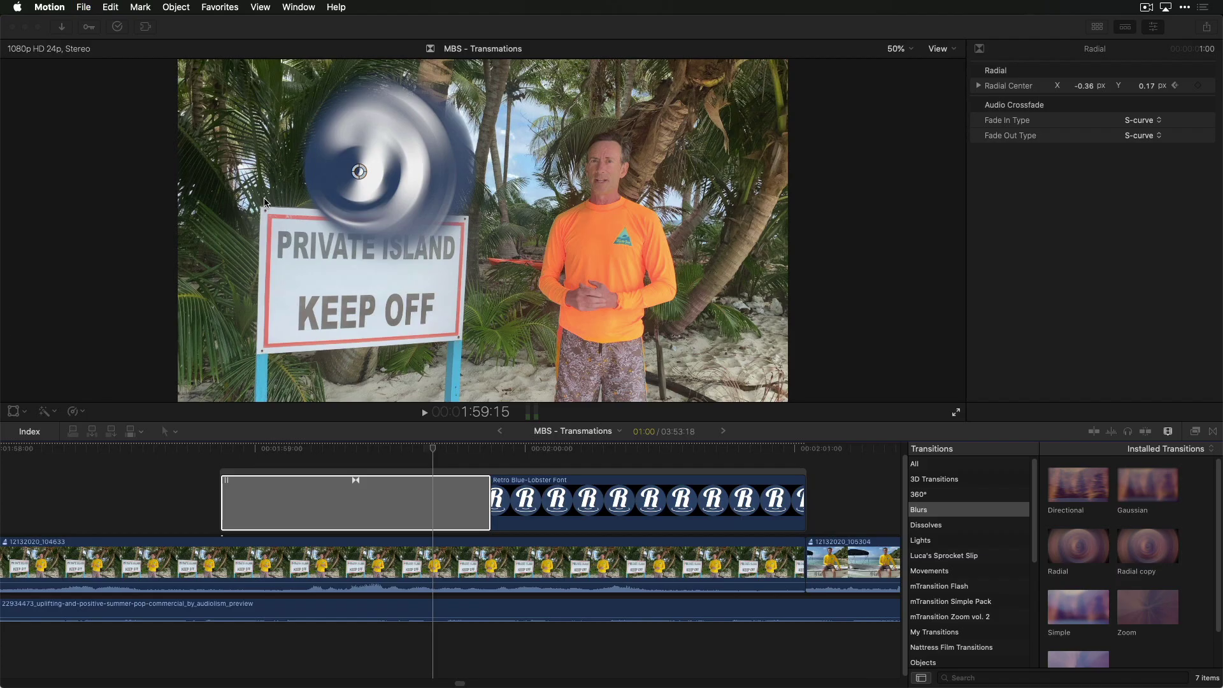
key(super+Tab)
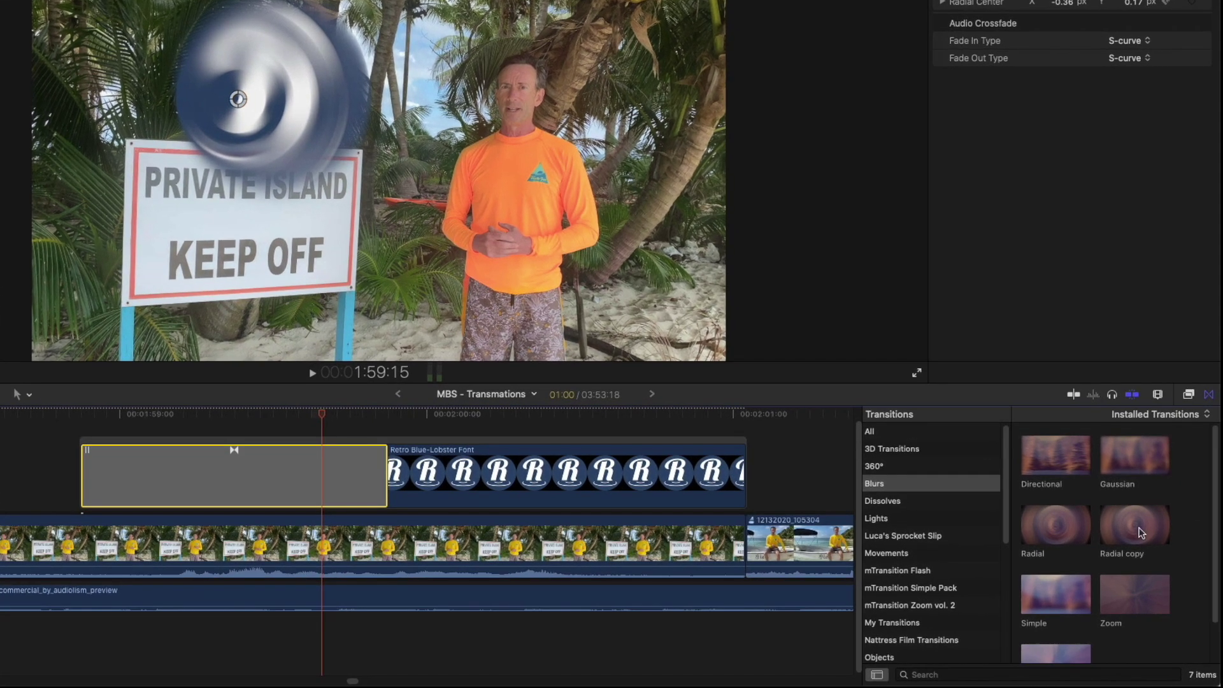
- Replace the logo's opening transition with Radial copy and recentre its blur over the logo
drag(1140, 532, 167, 473)
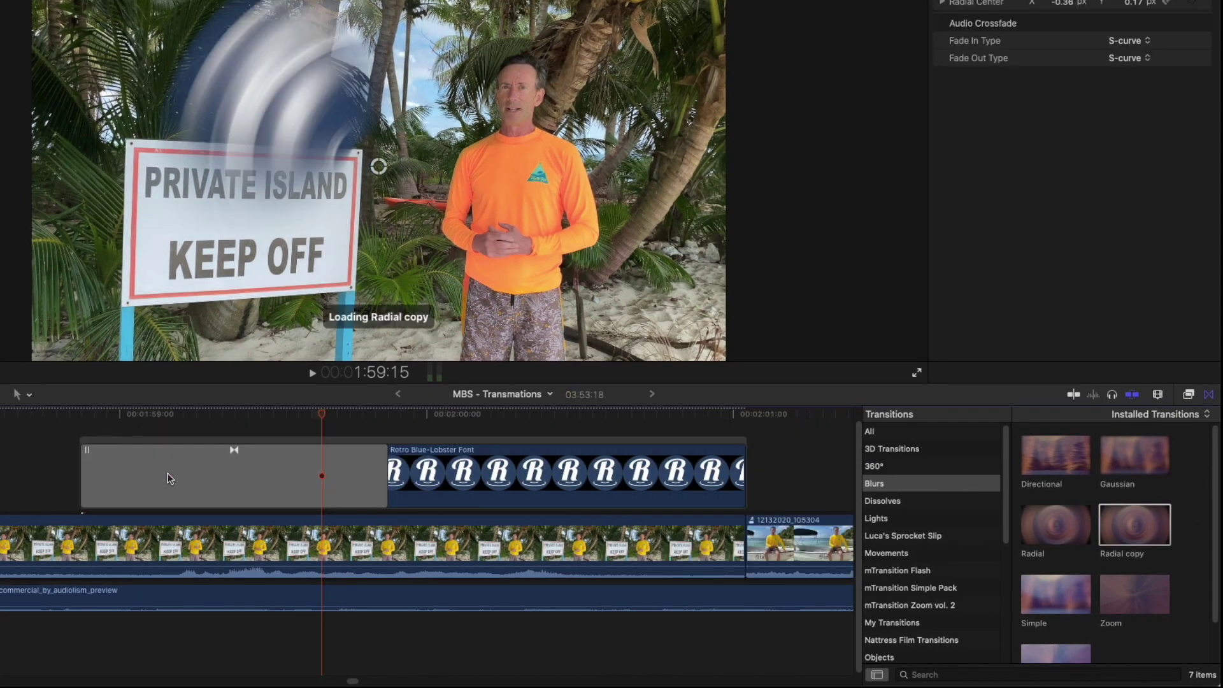
click(100, 417)
key(space)
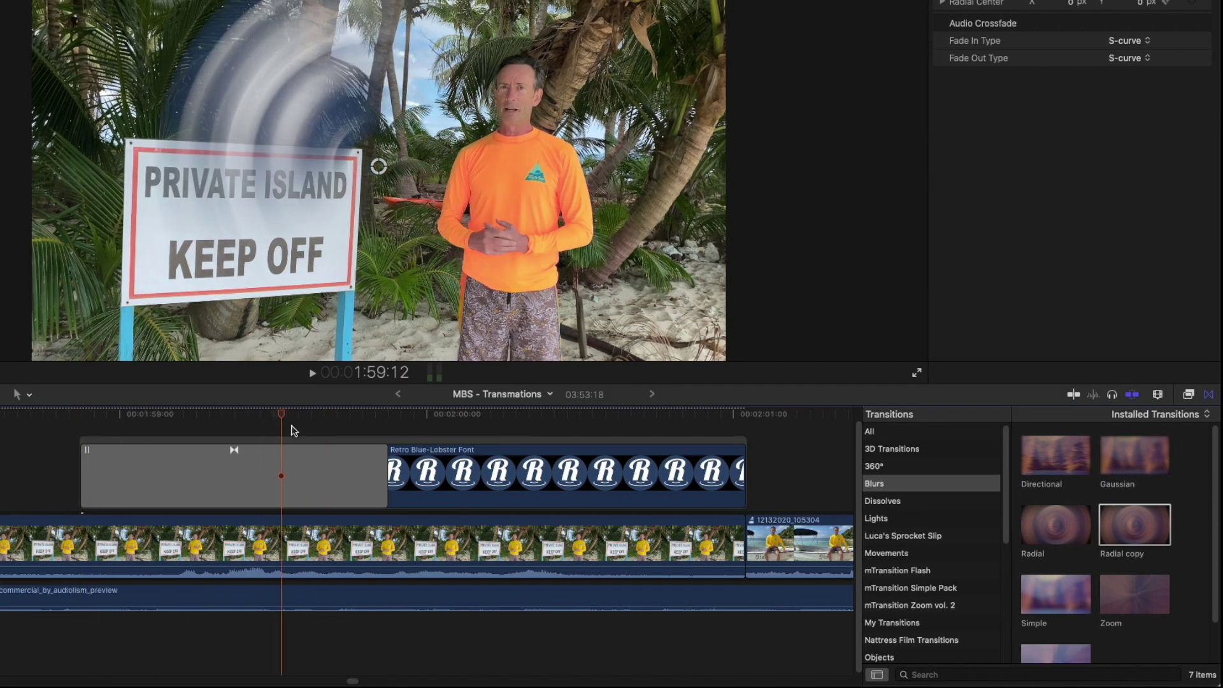
click(104, 418)
key(space)
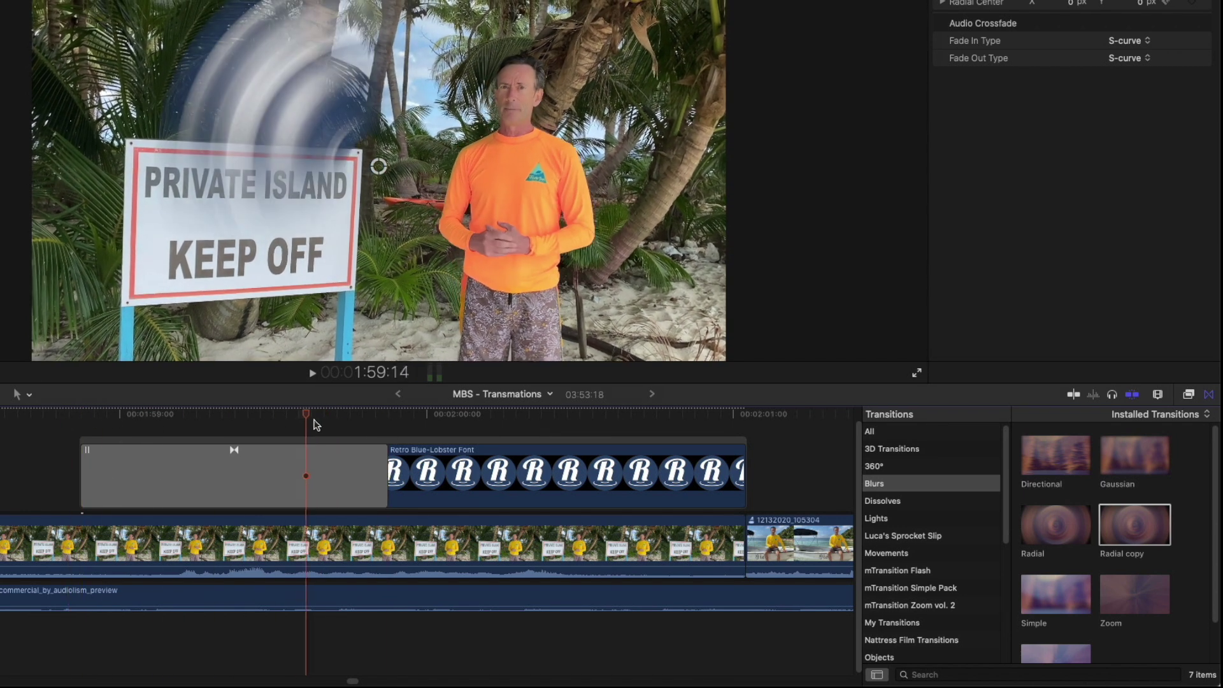
key(space)
drag(380, 167, 273, 99)
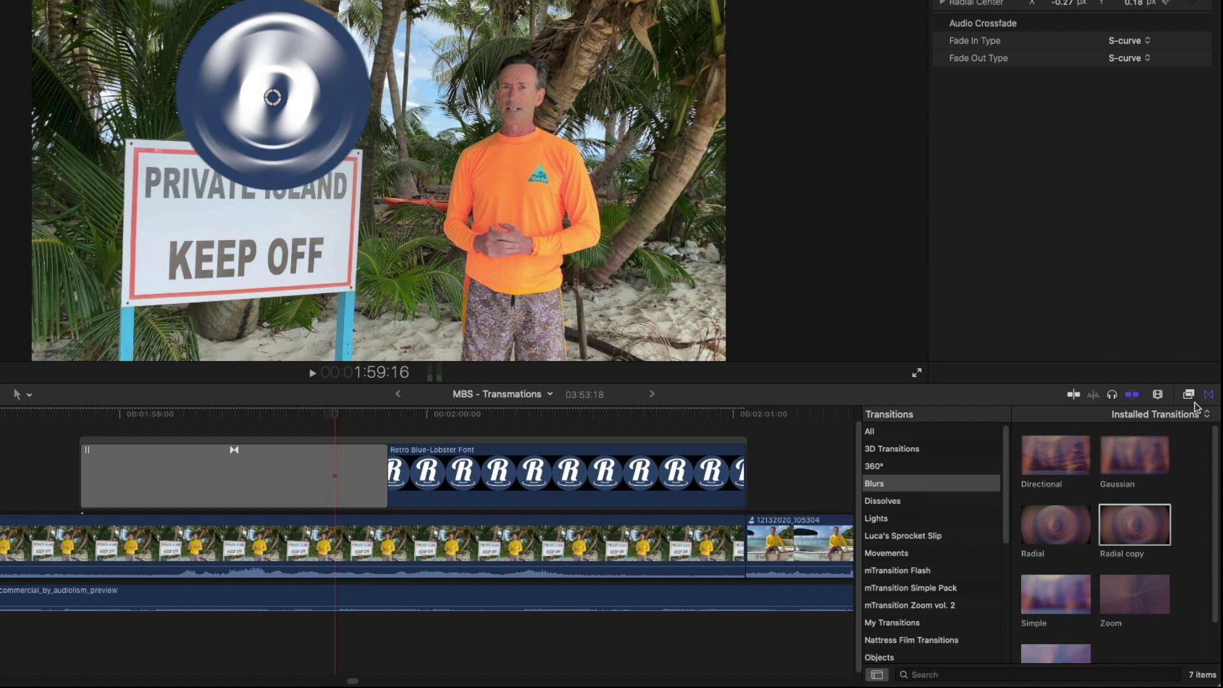
- Try Radial copy at the end of the logo clip, then remove it
drag(1138, 525, 733, 474)
drag(438, 412, 679, 446)
key(Delete)
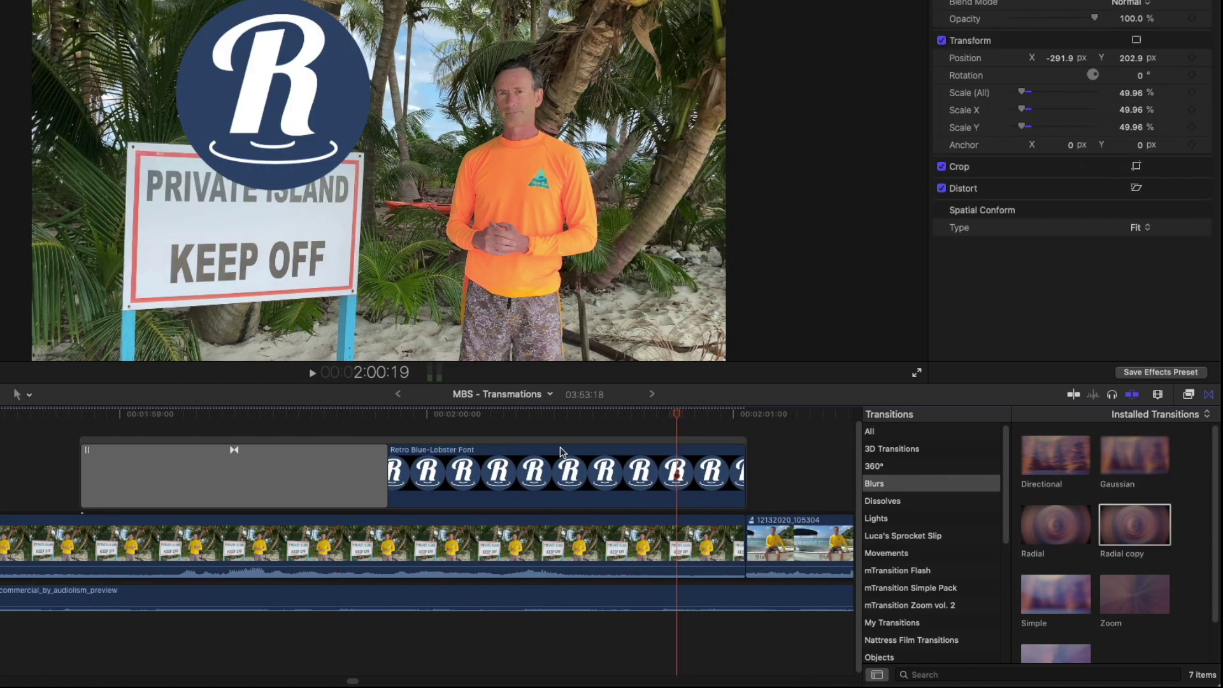
- Open a second Motion copy of Radial, Radial copy 1, with Transition B hidden
right_click(1052, 536)
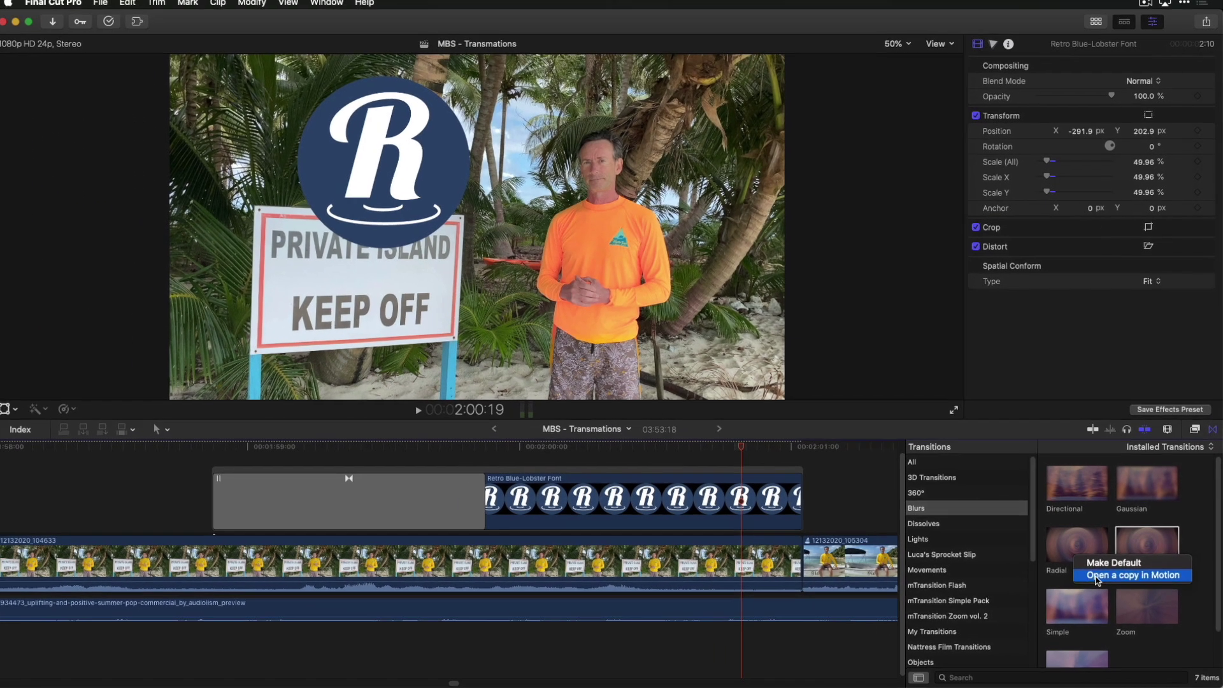
click(1086, 559)
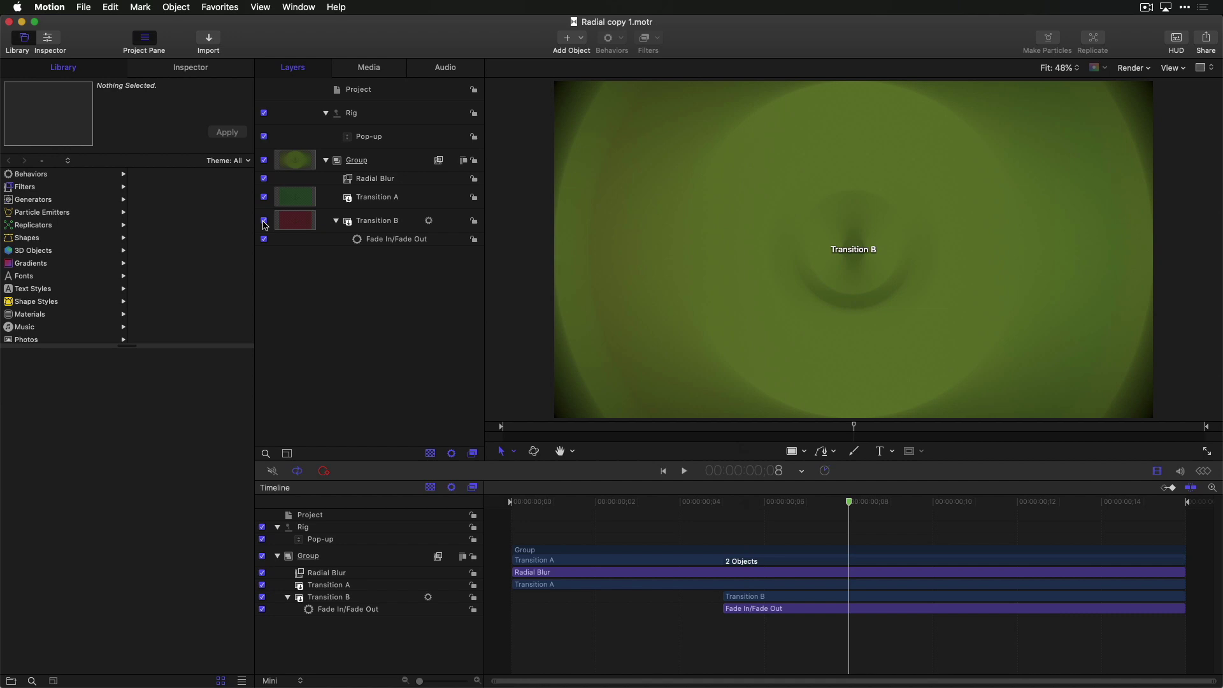
click(263, 221)
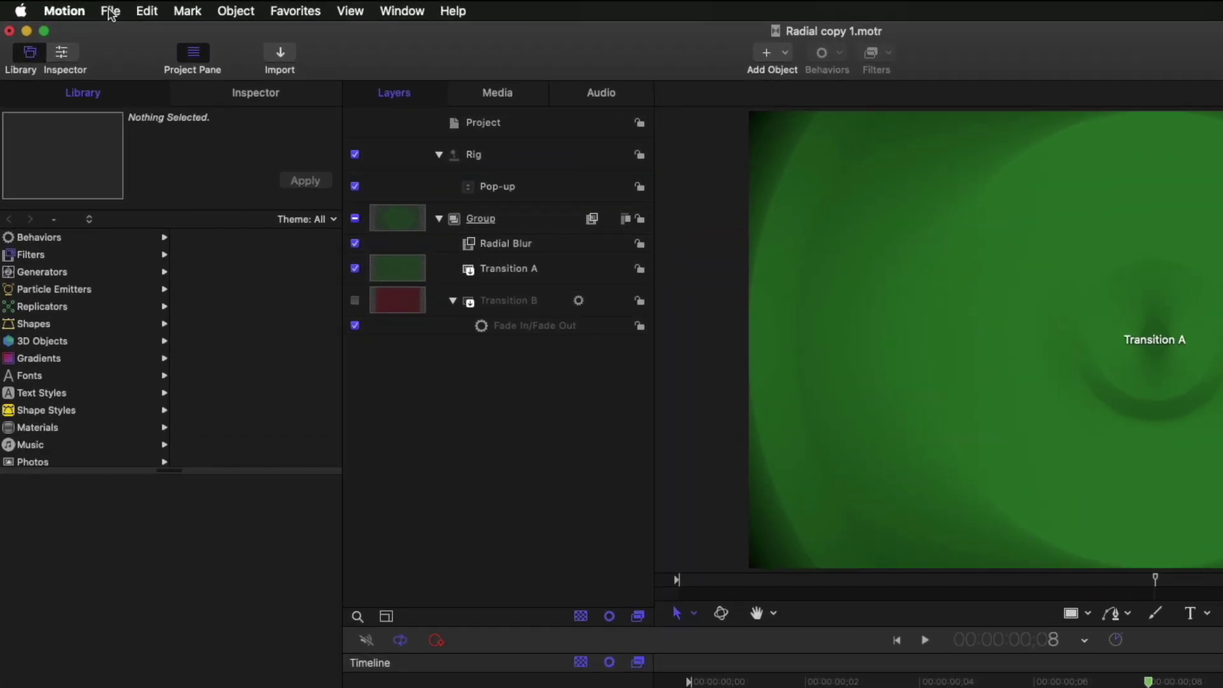
- Publish the template as 'Radial Blur Out' in new category 'My Connected Clip Transitions'
click(111, 11)
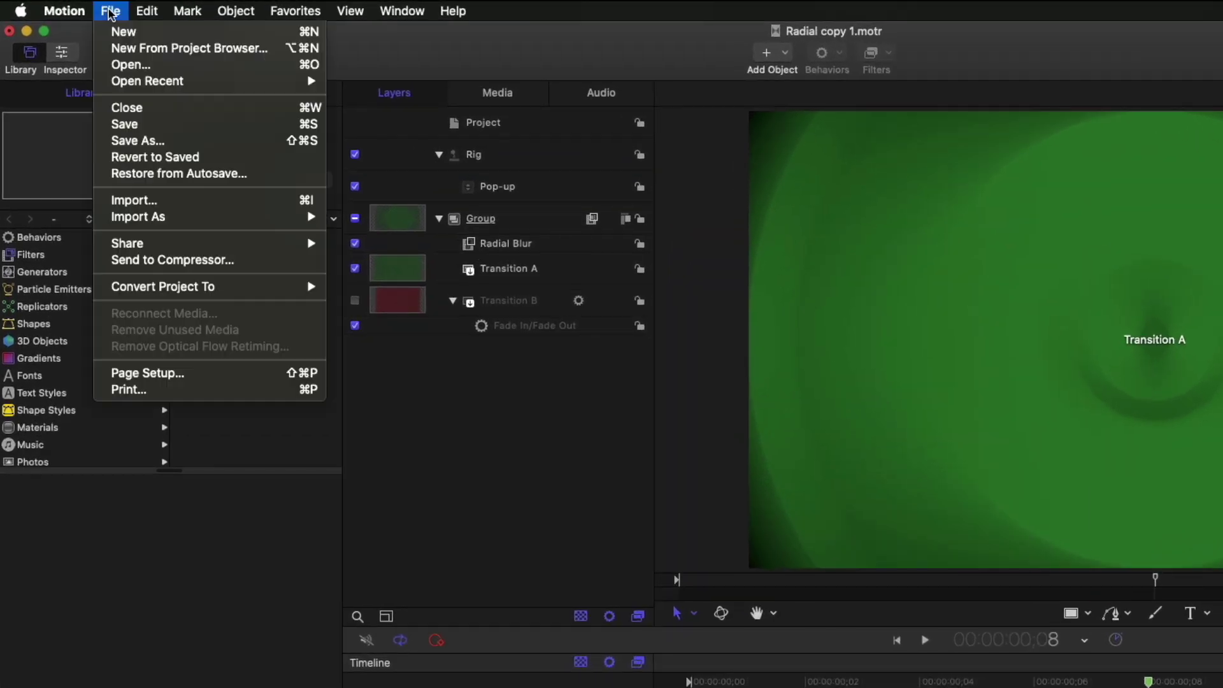
click(145, 140)
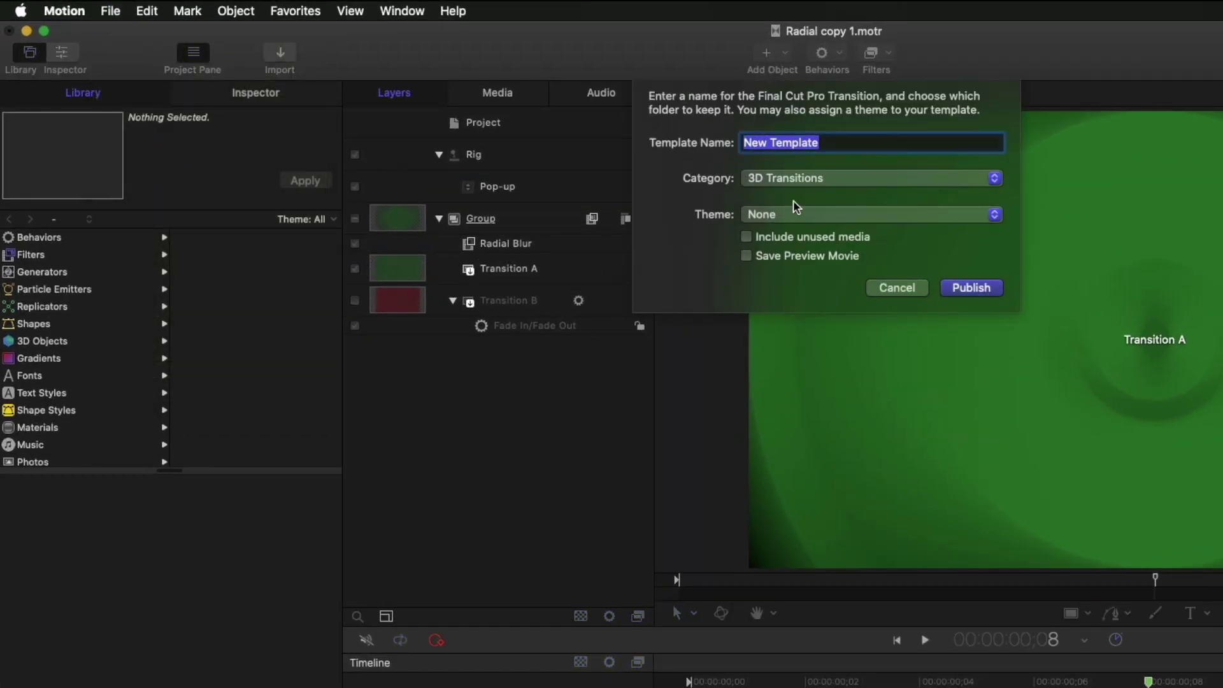
click(833, 181)
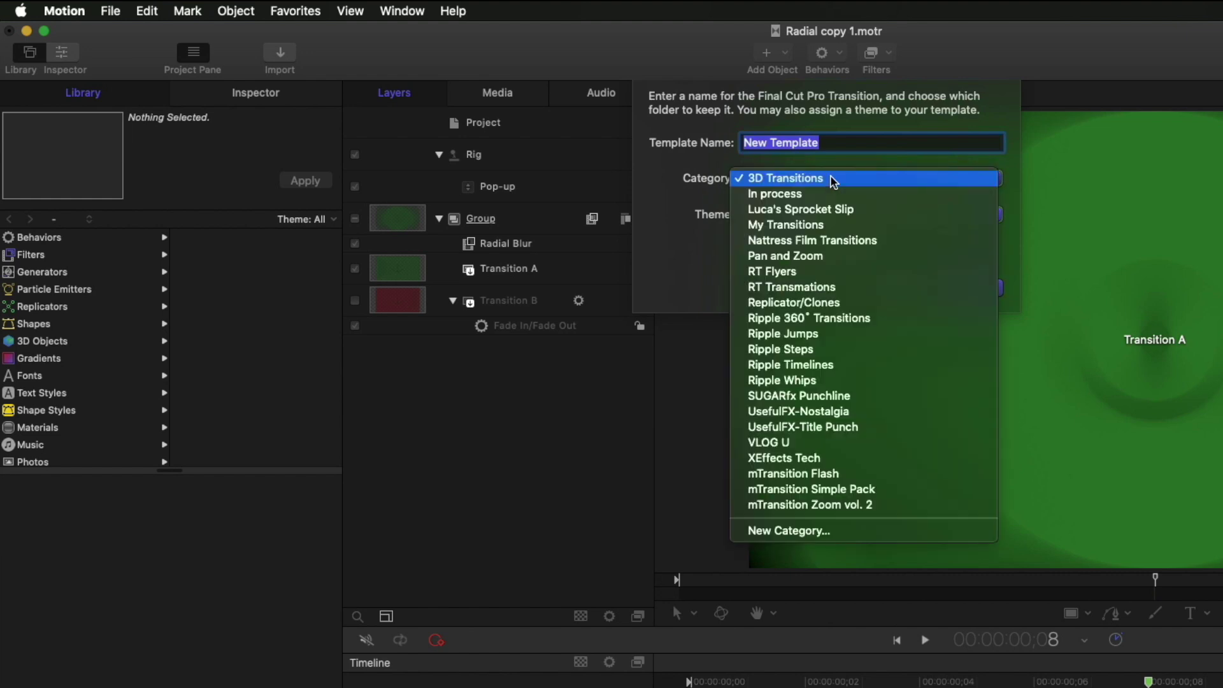
click(846, 530)
text(M)
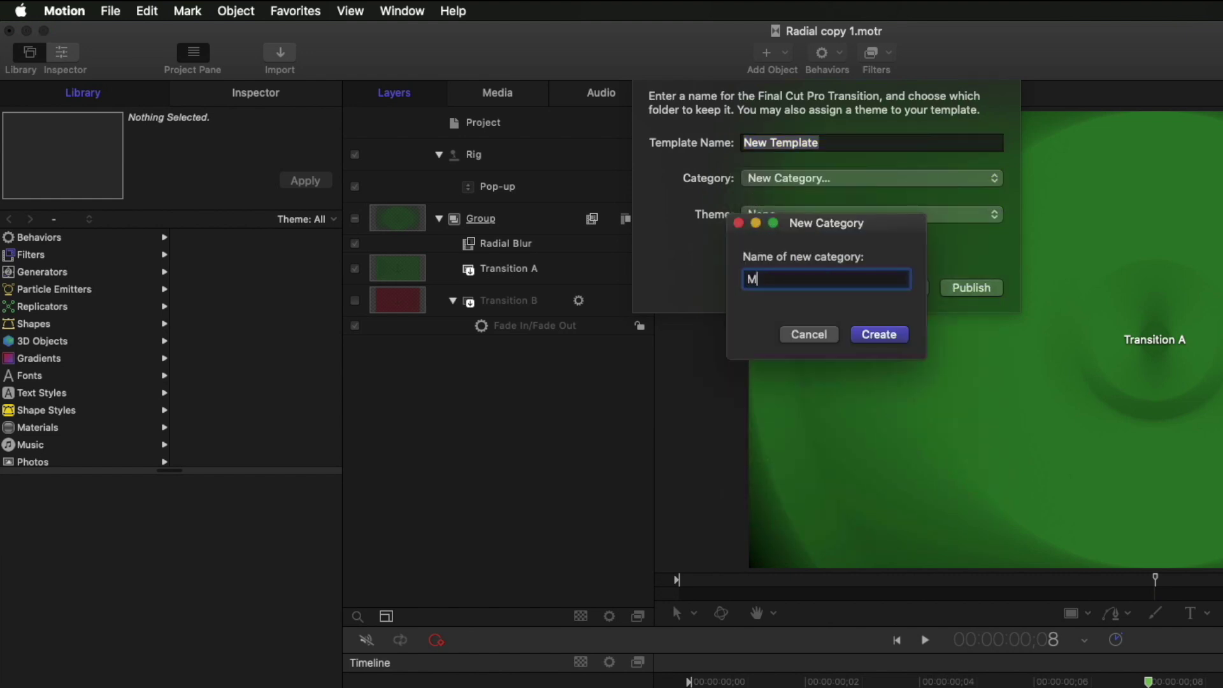
text(y Connected Clip Transitions)
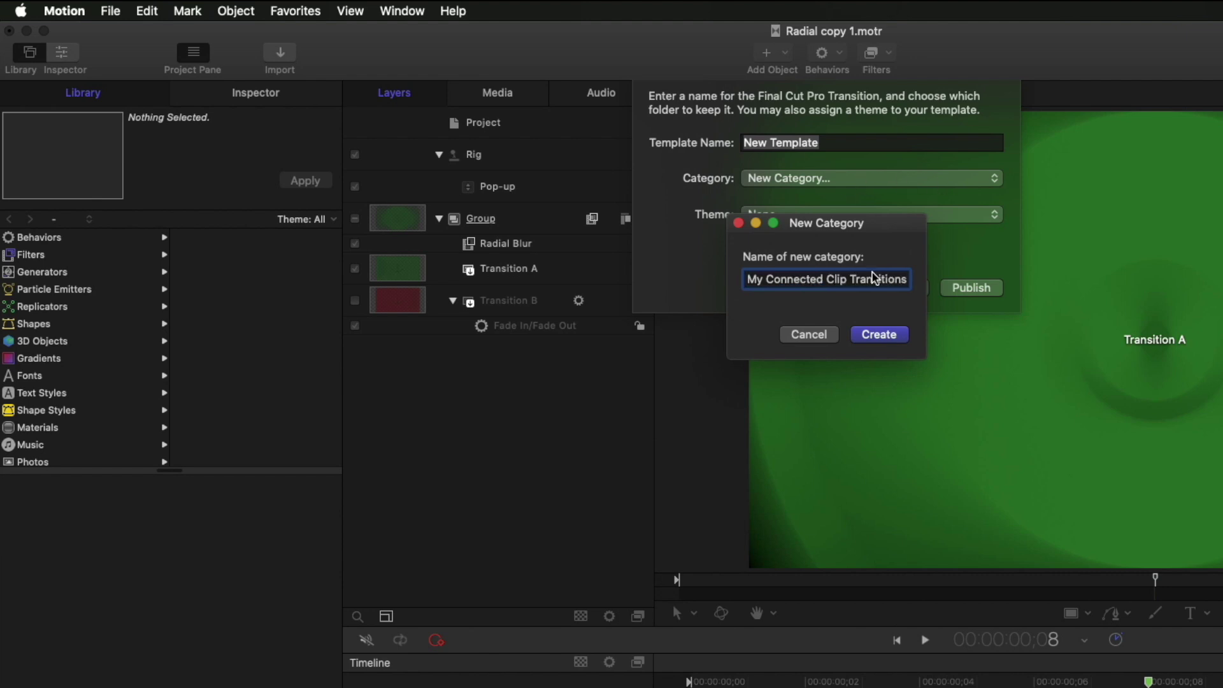
click(878, 334)
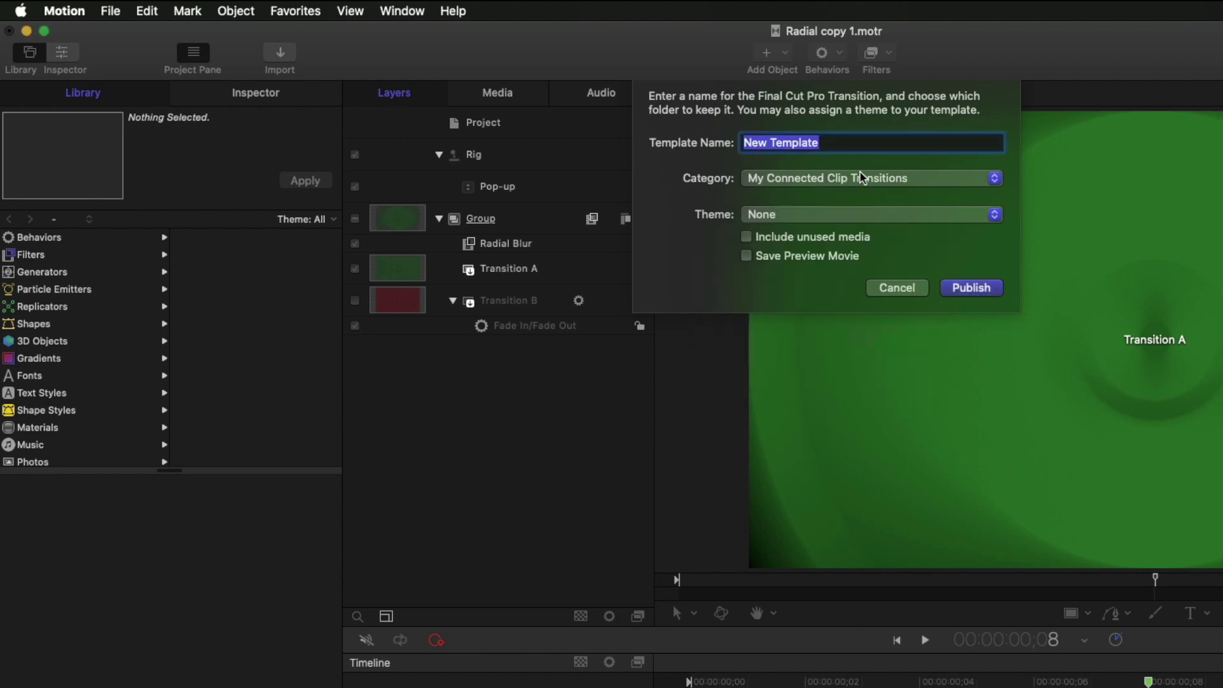
text(Ra)
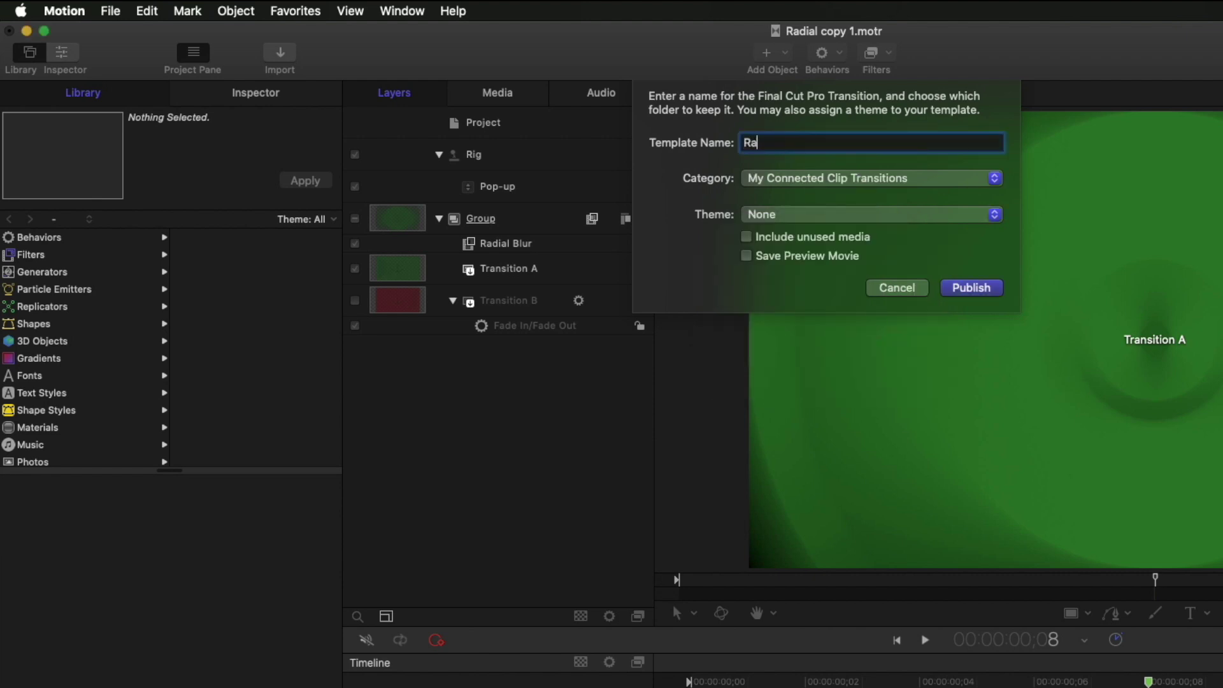
text(dial Blur Out)
click(968, 290)
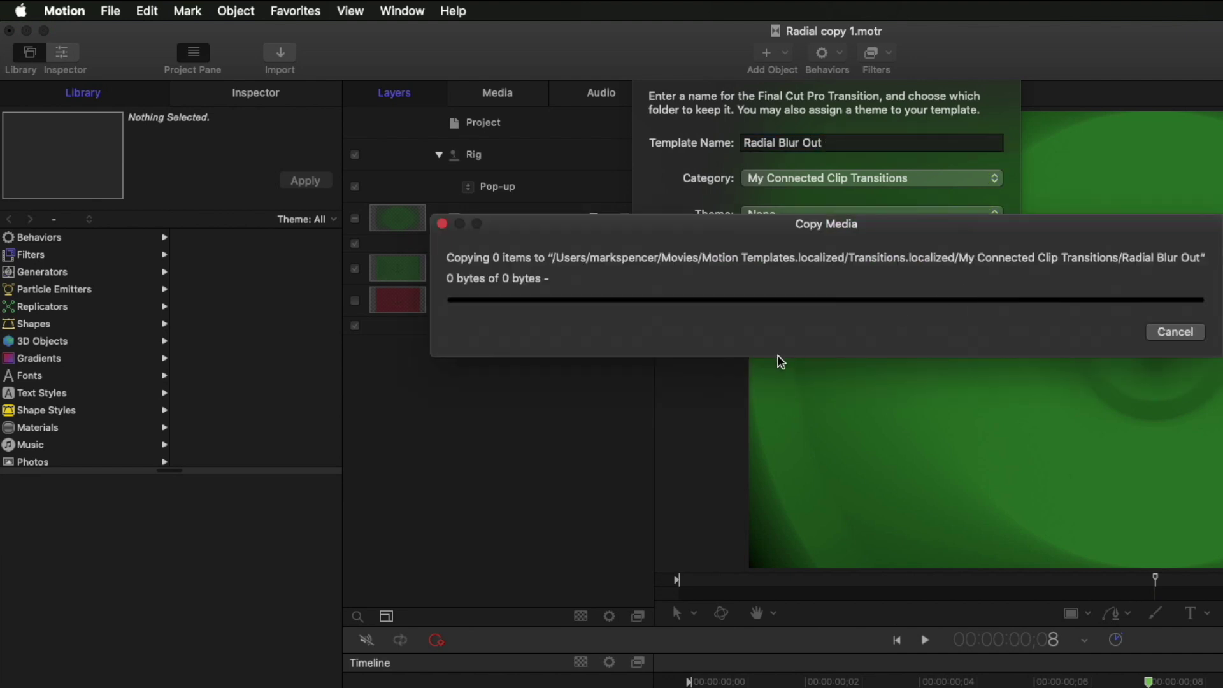
- Add Radial Blur Out to the logo clip's end, centre its blur on the logo, then select Radial copy in Blurs
key(super+Tab)
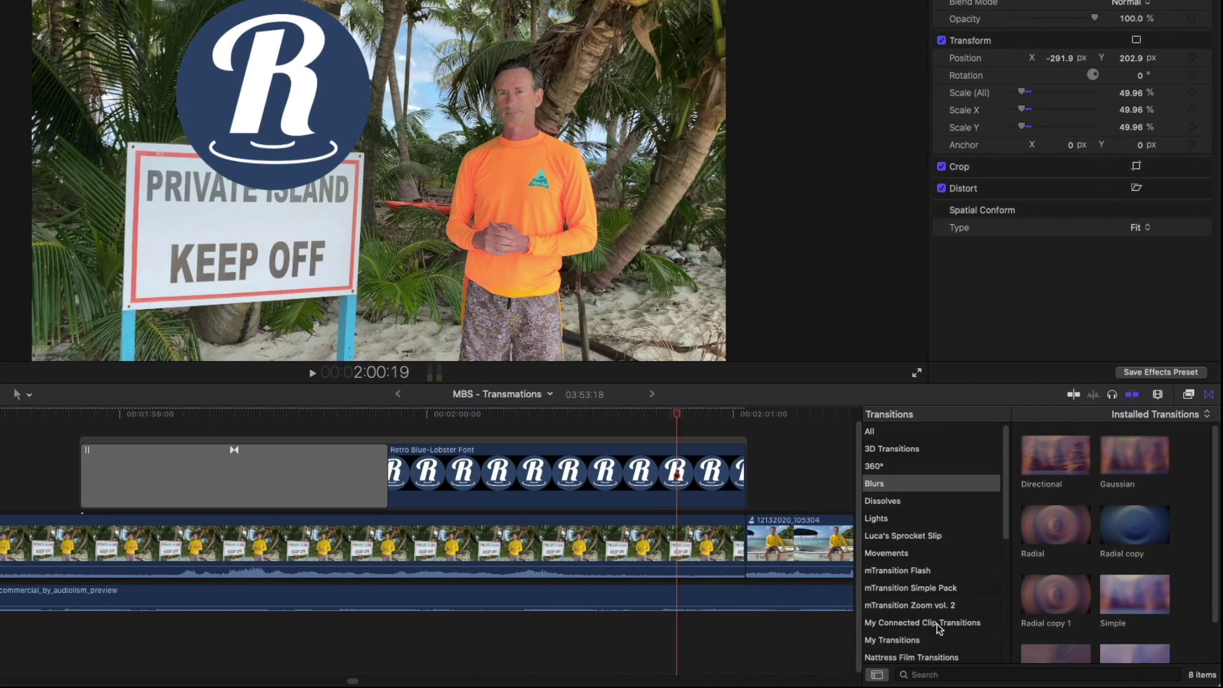
click(948, 624)
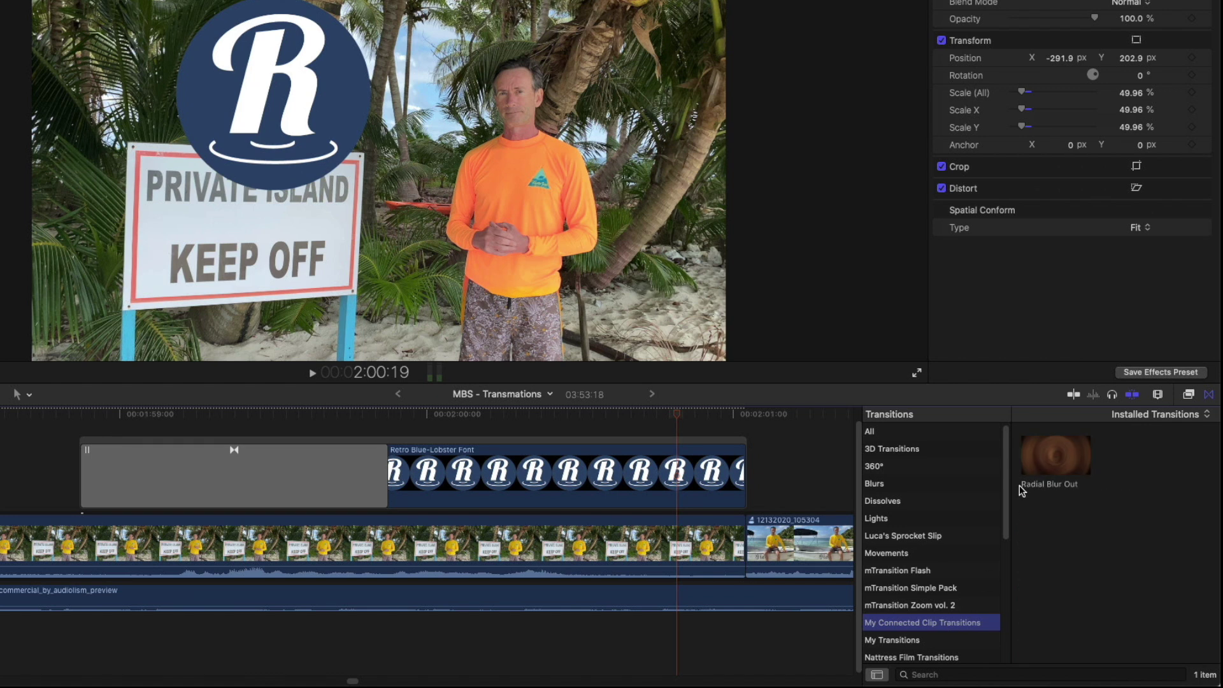
click(1057, 458)
drag(1058, 459, 682, 469)
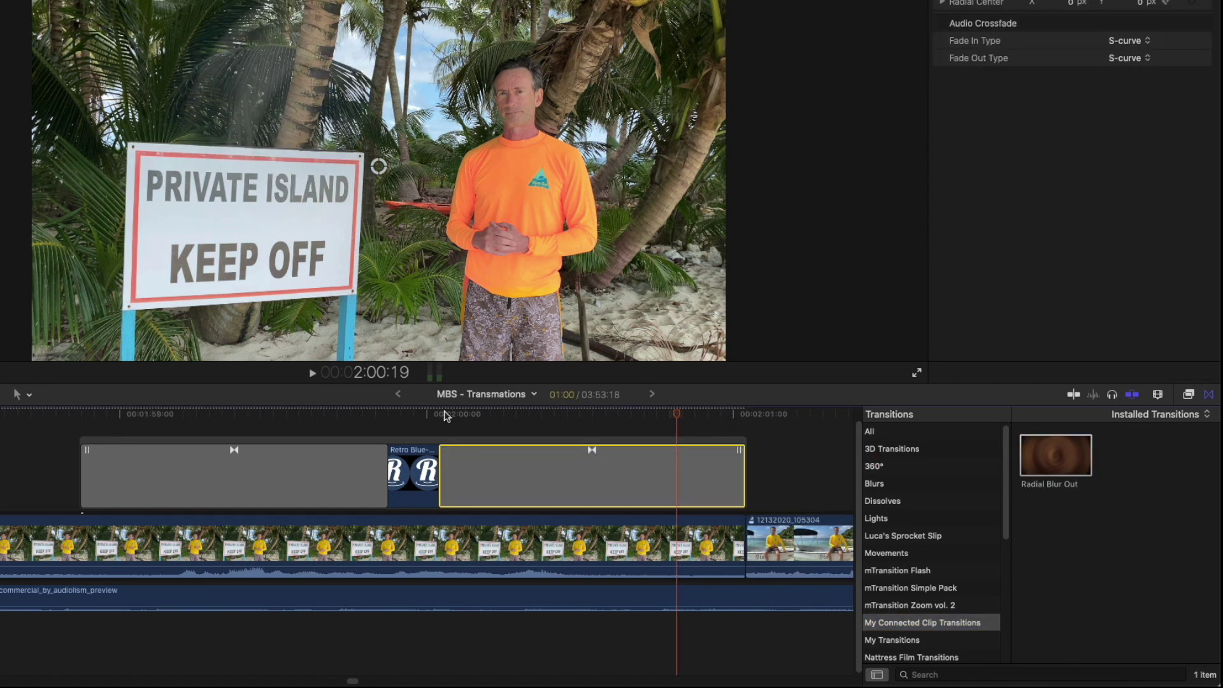
click(516, 426)
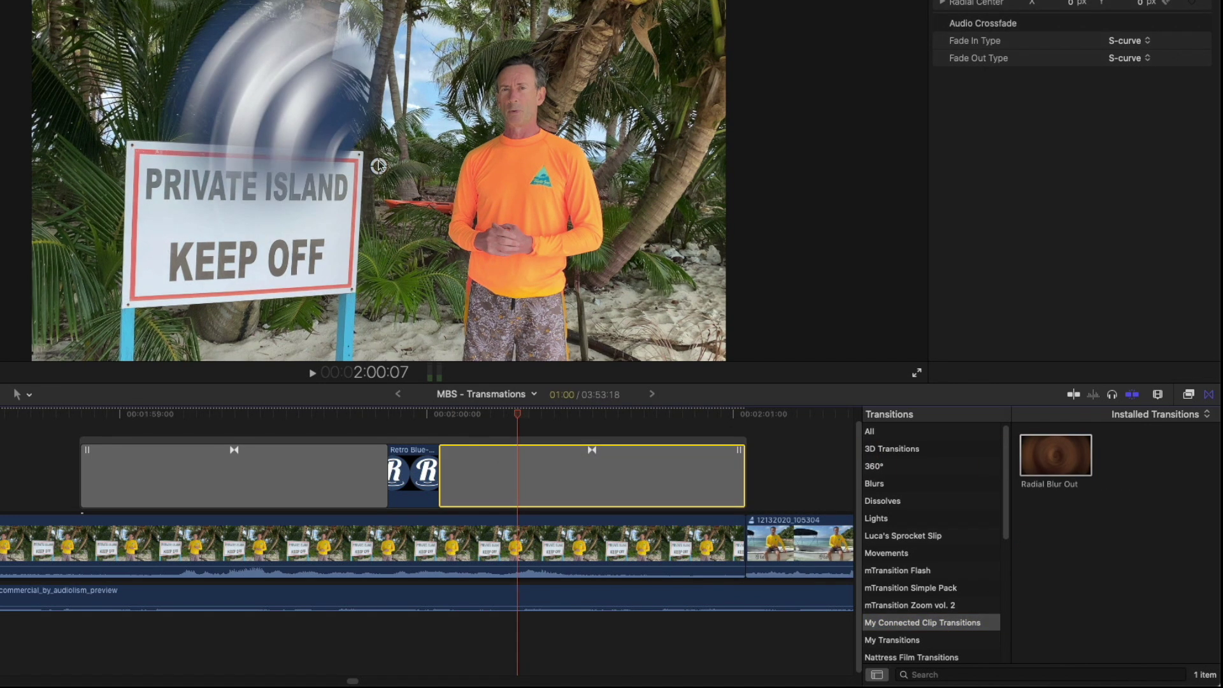
drag(378, 166, 271, 89)
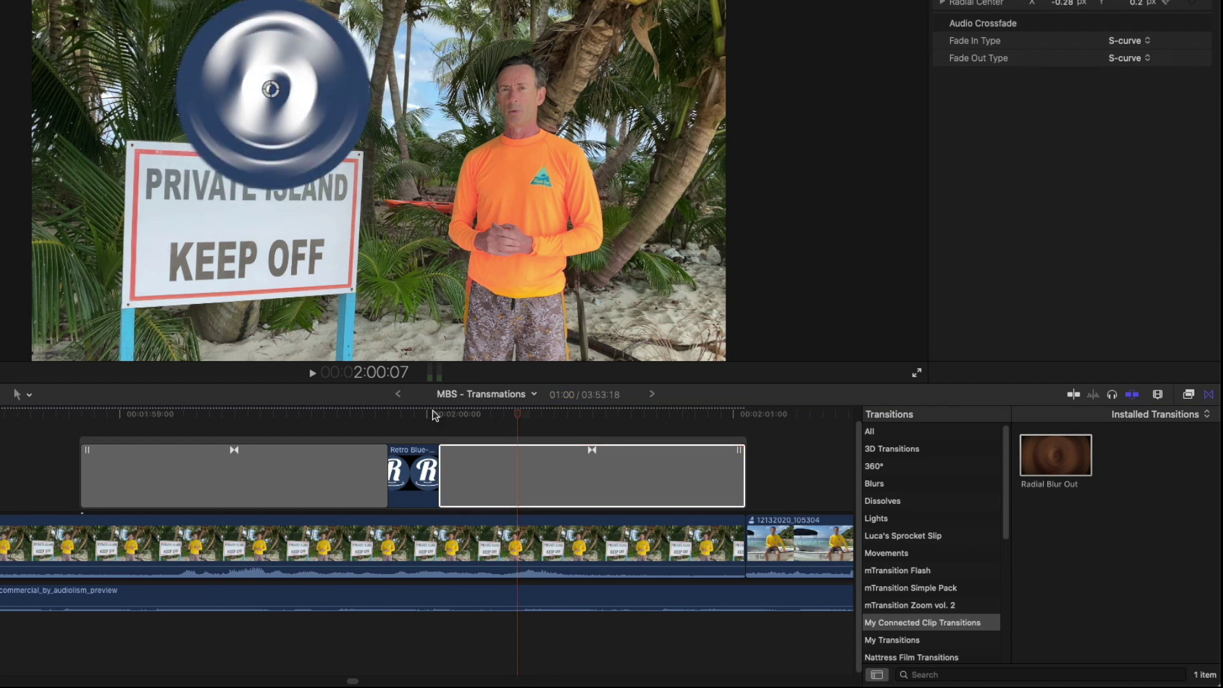
drag(435, 415, 564, 414)
click(905, 485)
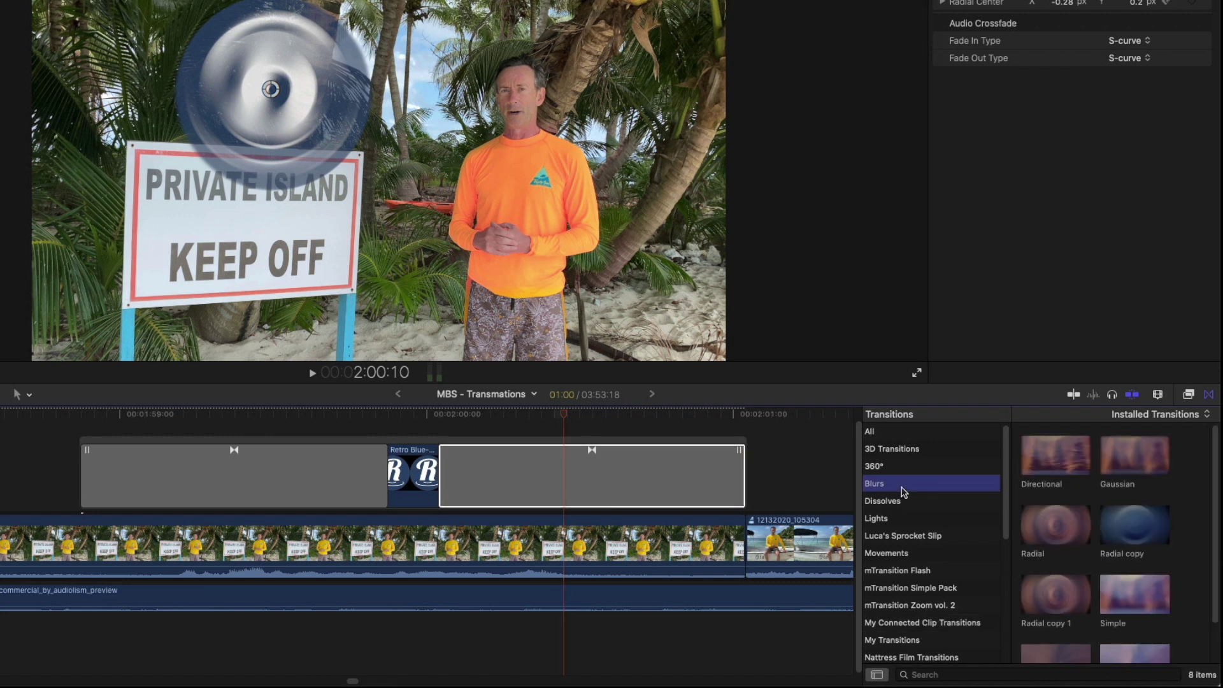
click(1141, 540)
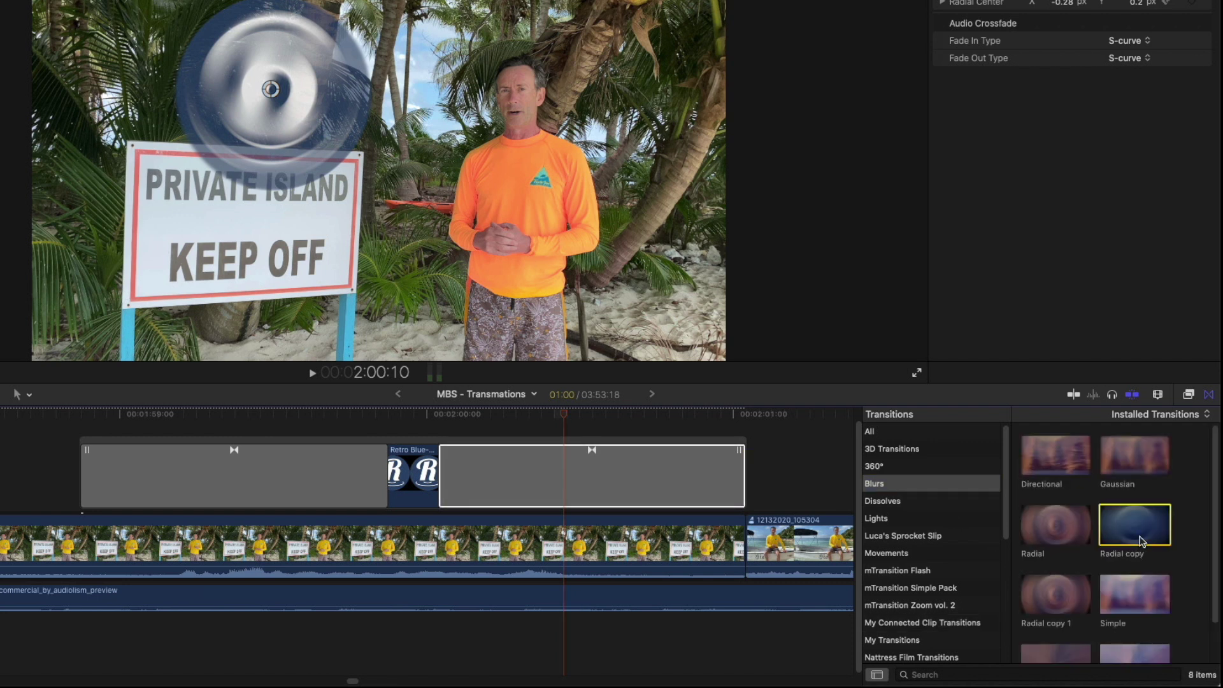
- Reveal the Radial copy template in Finder and delete the unused Radial copy 1 folder
right_click(1131, 530)
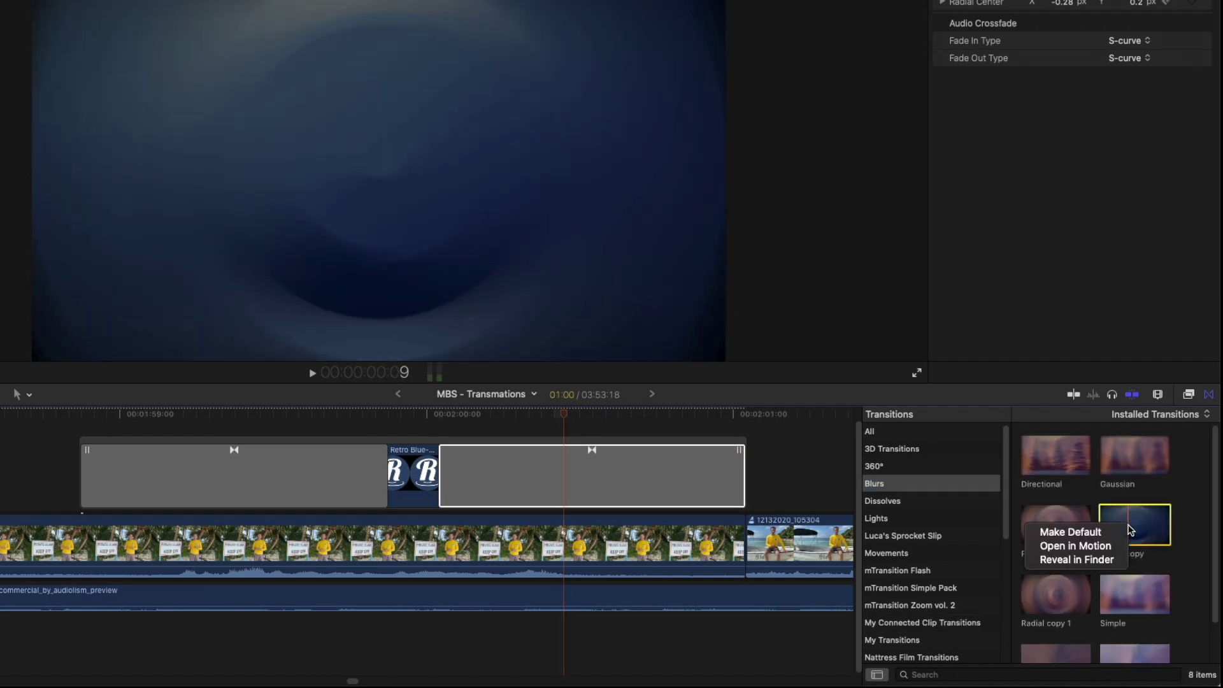
click(1112, 560)
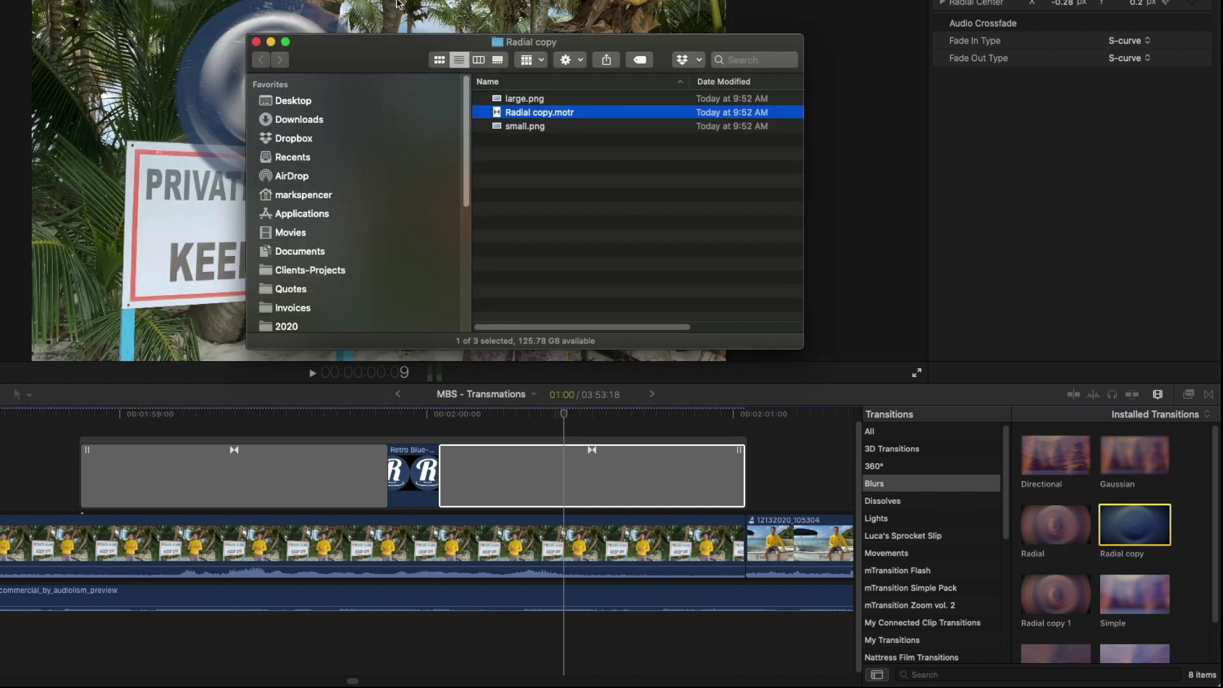
super+click(532, 43)
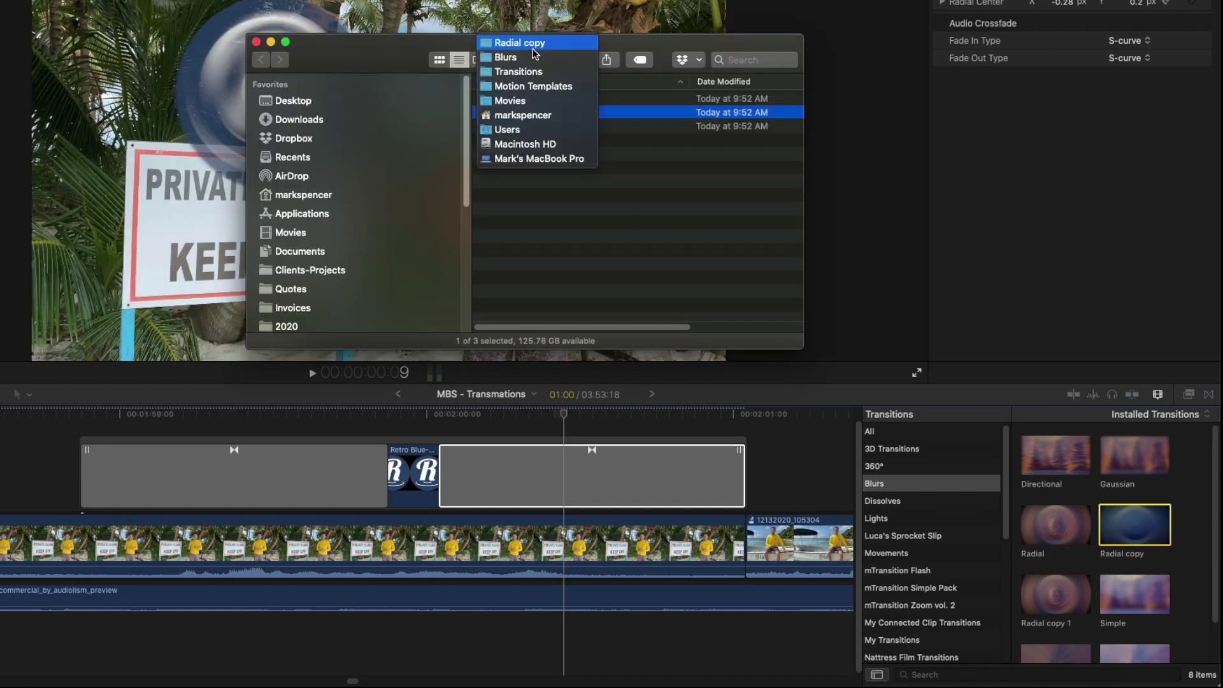
click(536, 58)
drag(423, 67, 316, 65)
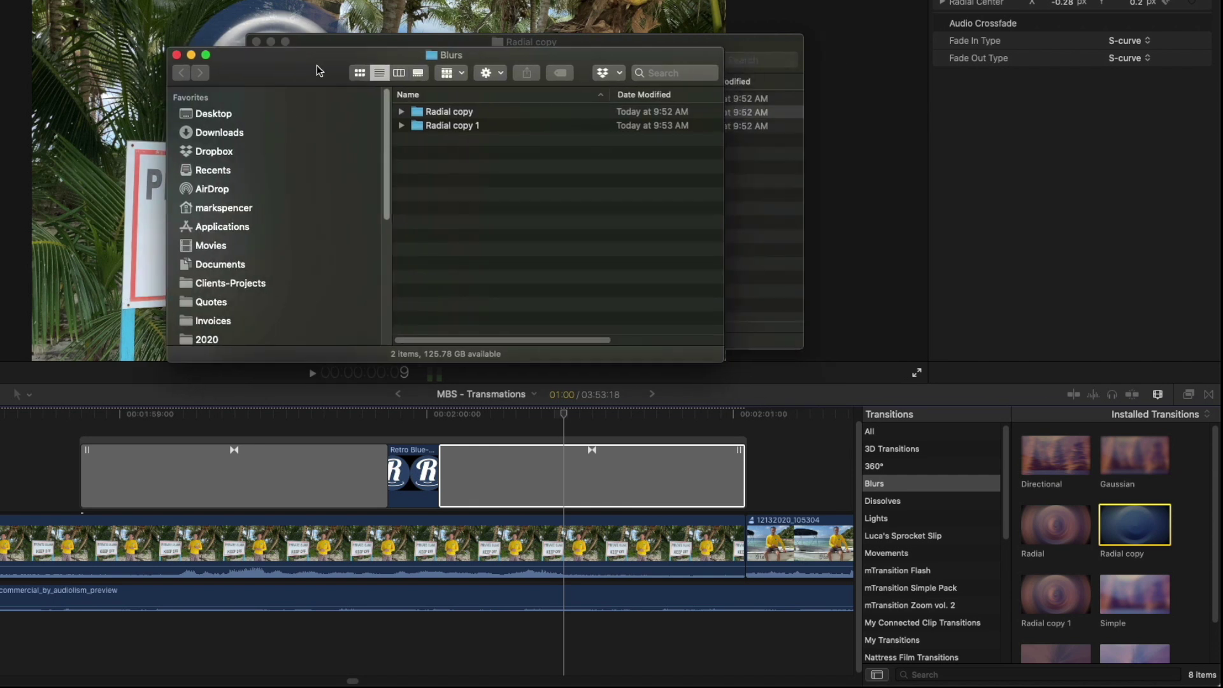
click(441, 131)
key(super+BackSpace)
- Rename the Radial copy template file and its folder to 'Radial Blur In'
click(399, 113)
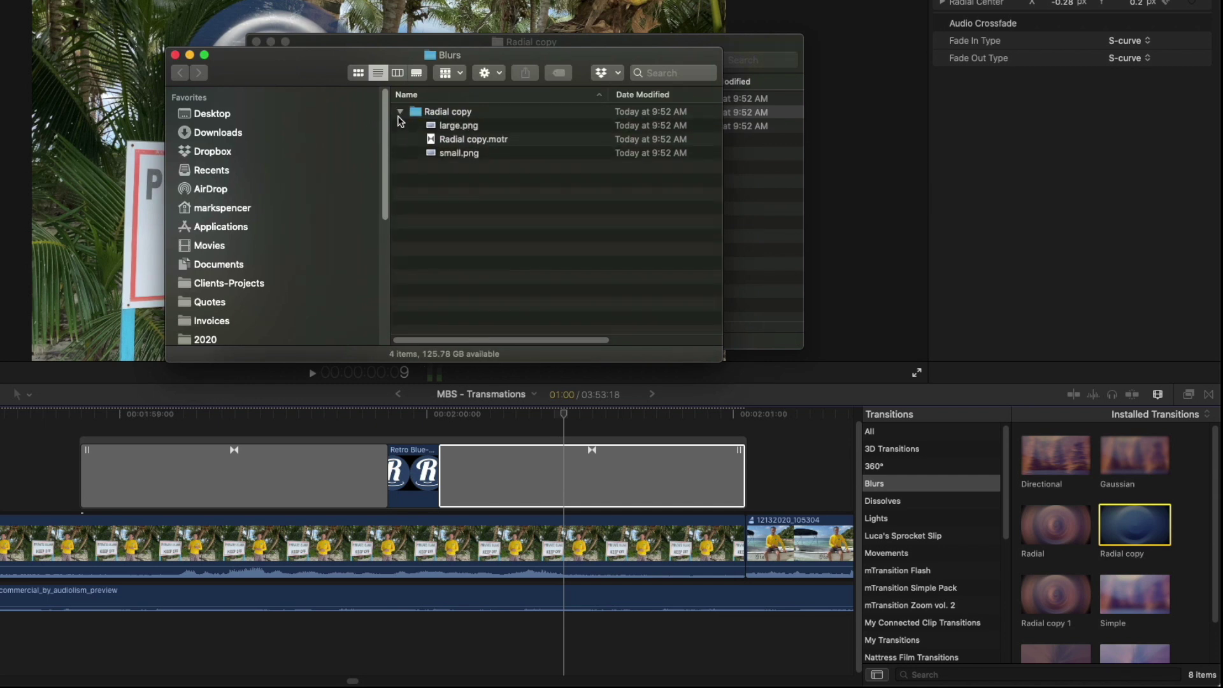
click(456, 139)
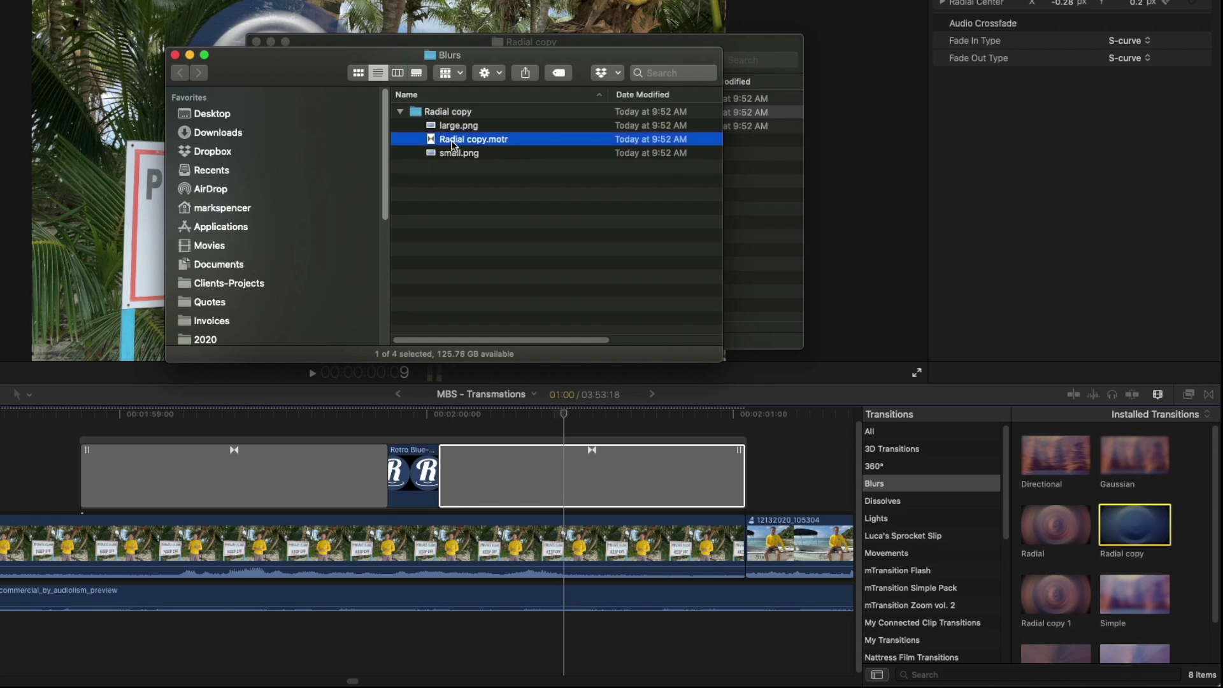
click(482, 140)
text(Radial Blur)
text( In)
key(Return)
click(461, 115)
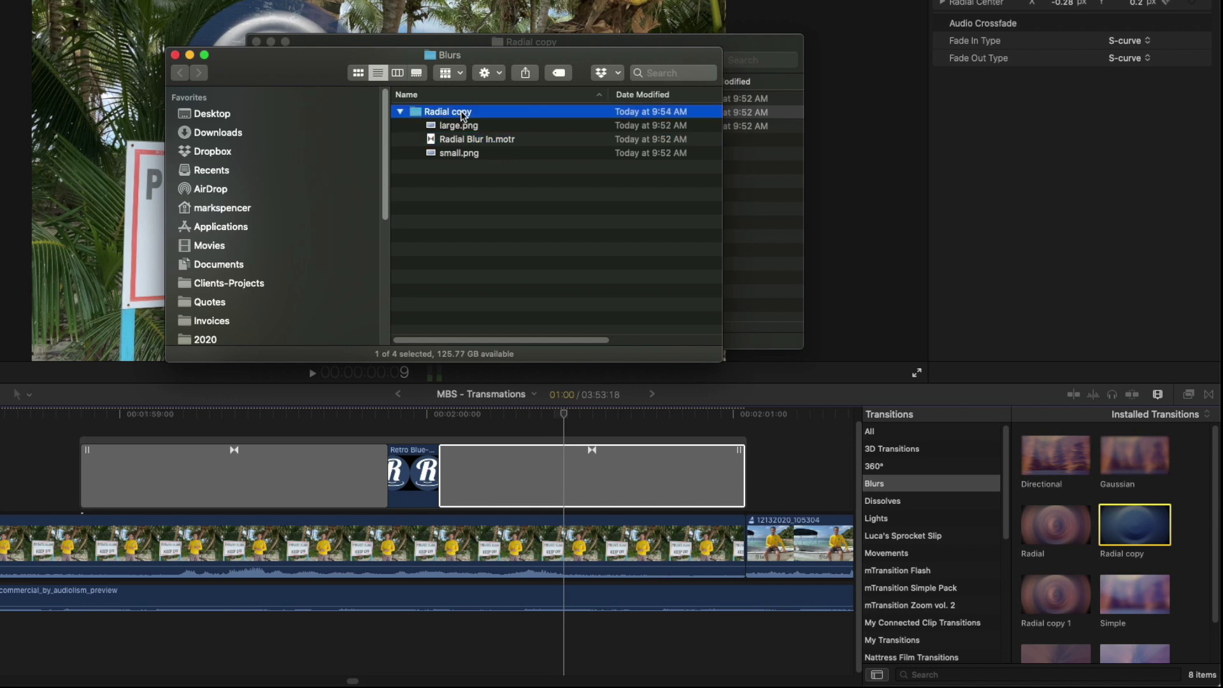
click(462, 115)
text(Radial Blur)
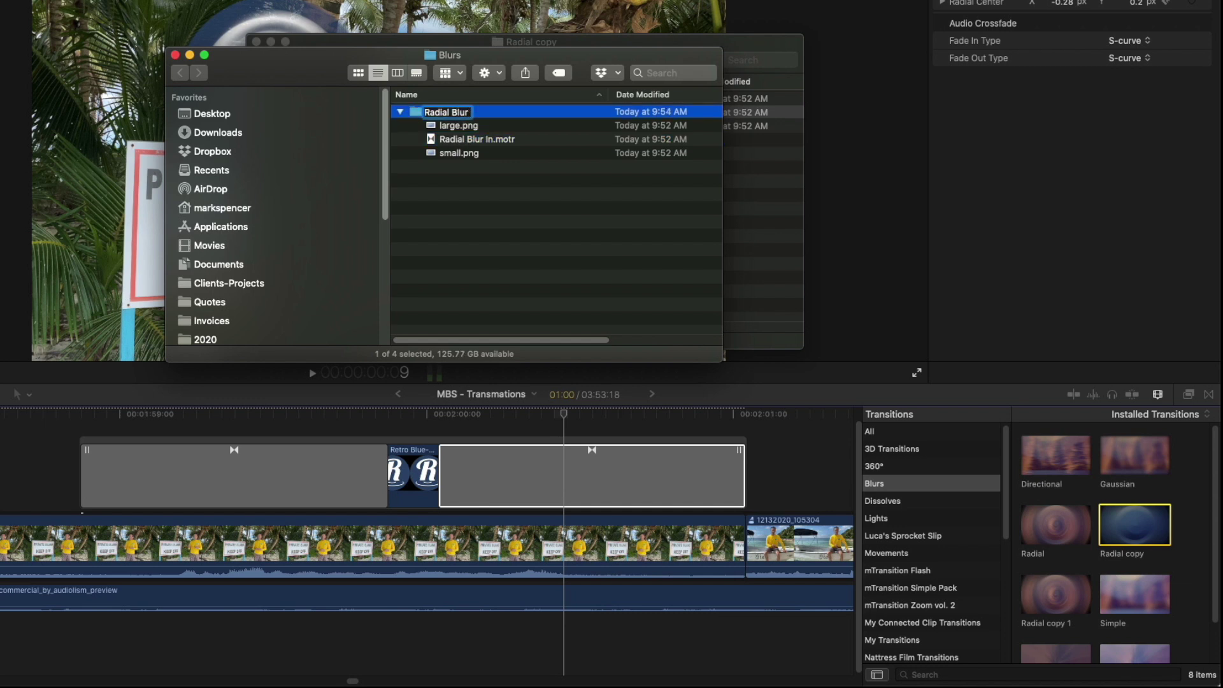
text( In)
key(Return)
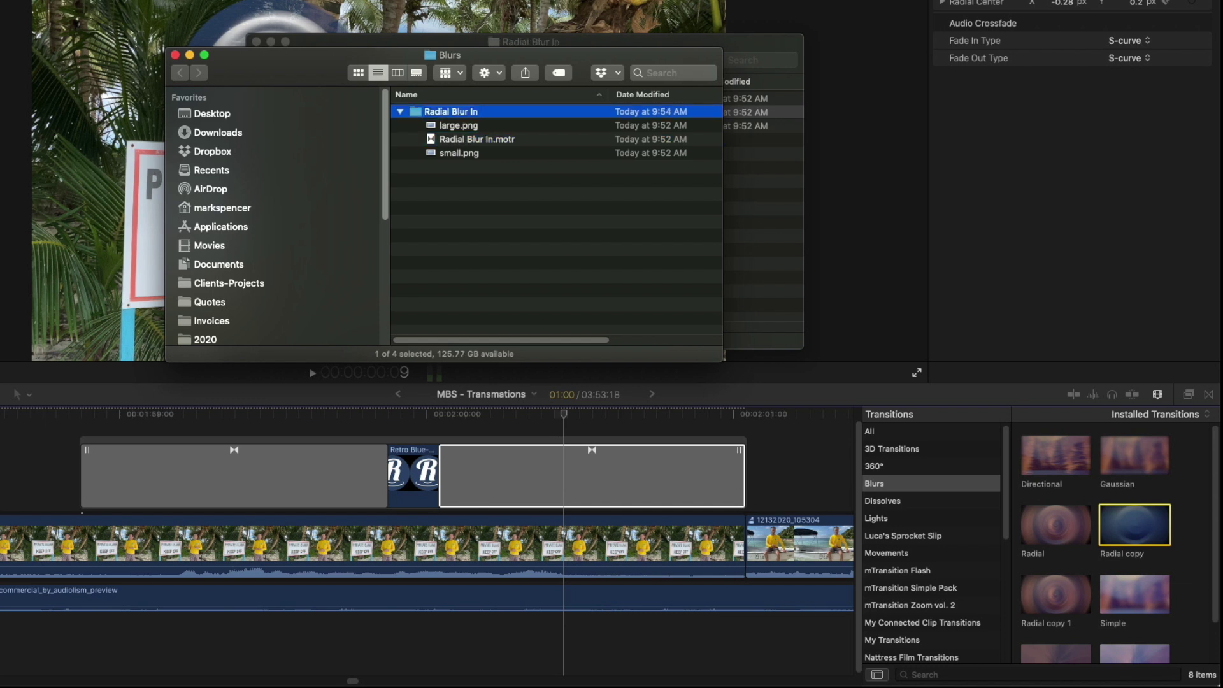
- Move the Radial Blur In folder into My Connected Clip Transitions and close the window
super+click(449, 59)
click(448, 70)
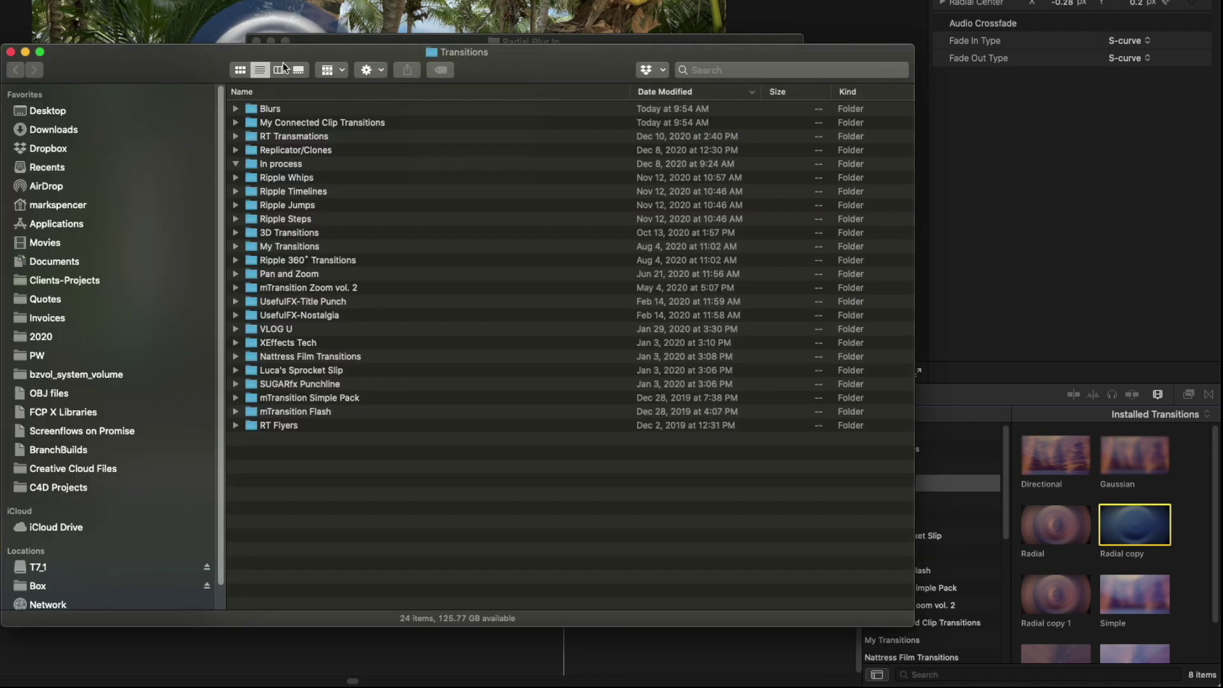
drag(177, 59, 115, 27)
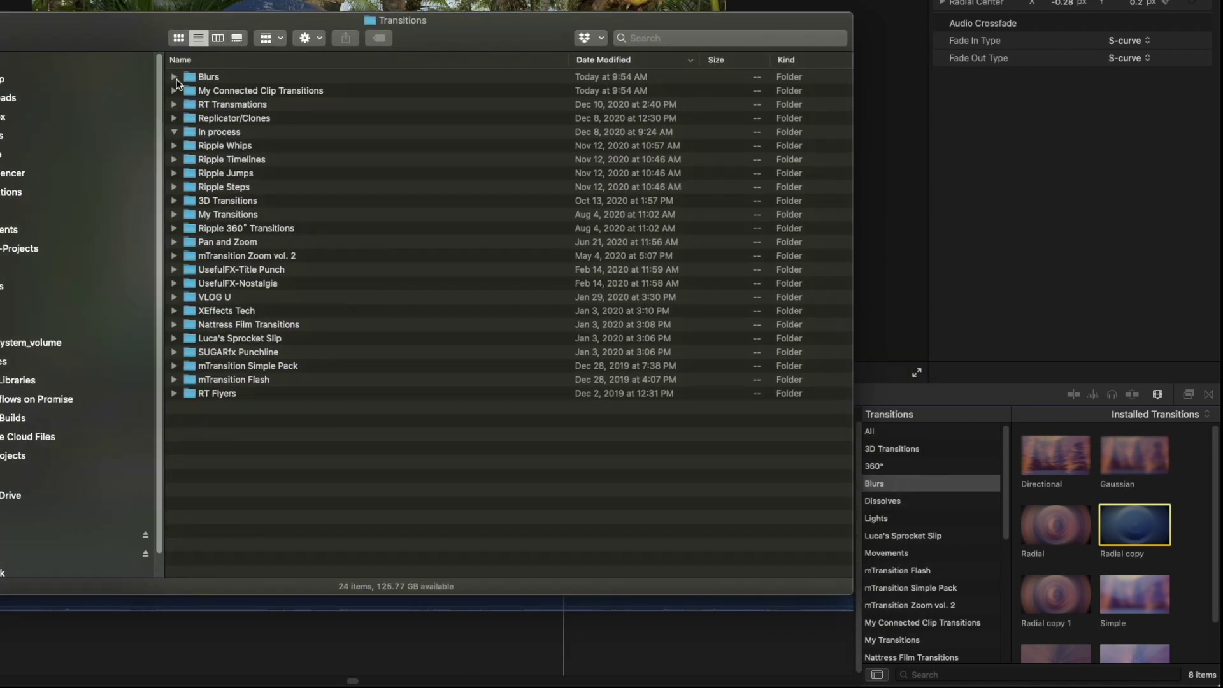
click(173, 77)
click(189, 91)
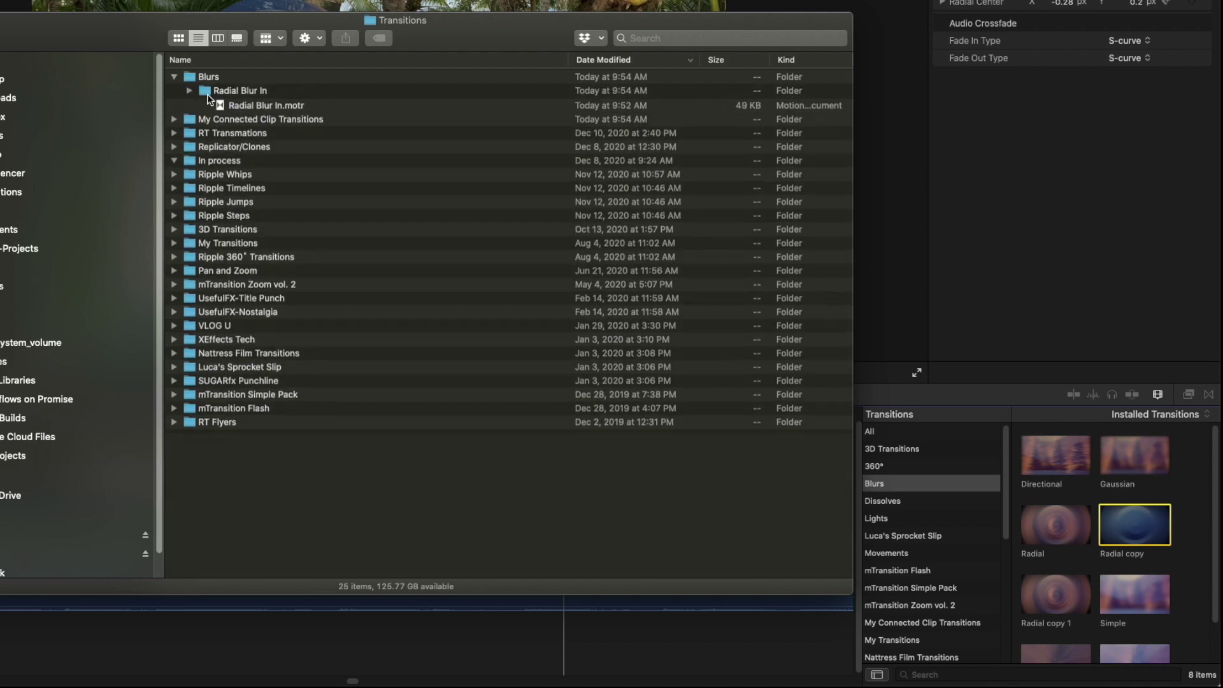
drag(206, 89, 227, 103)
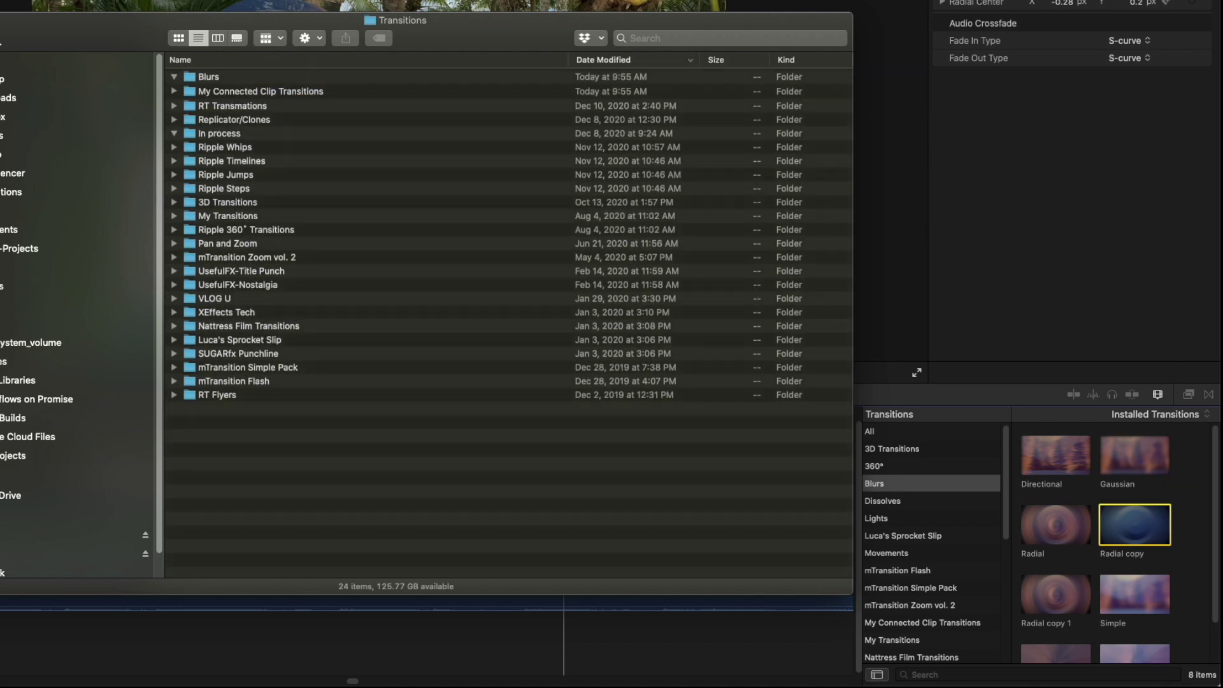
key(super+w)
- Back in Final Cut Pro, confirm Radial Blur In appears under My Connected Clip Transitions
key(super+tab)
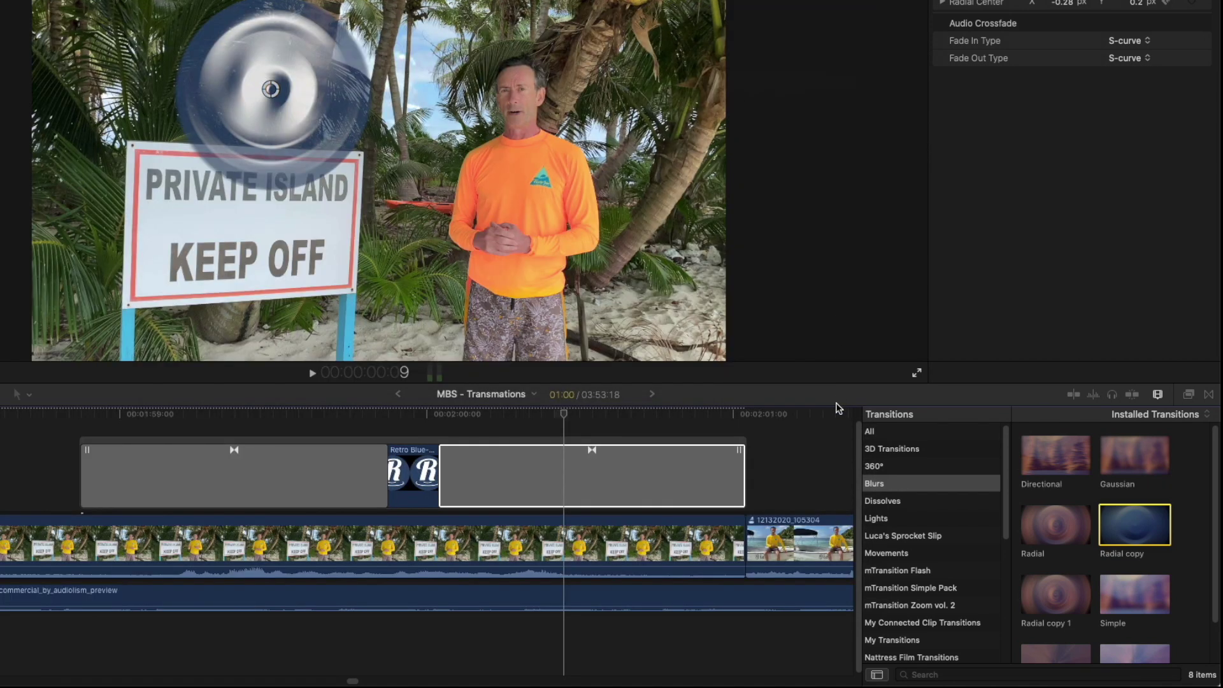
click(882, 485)
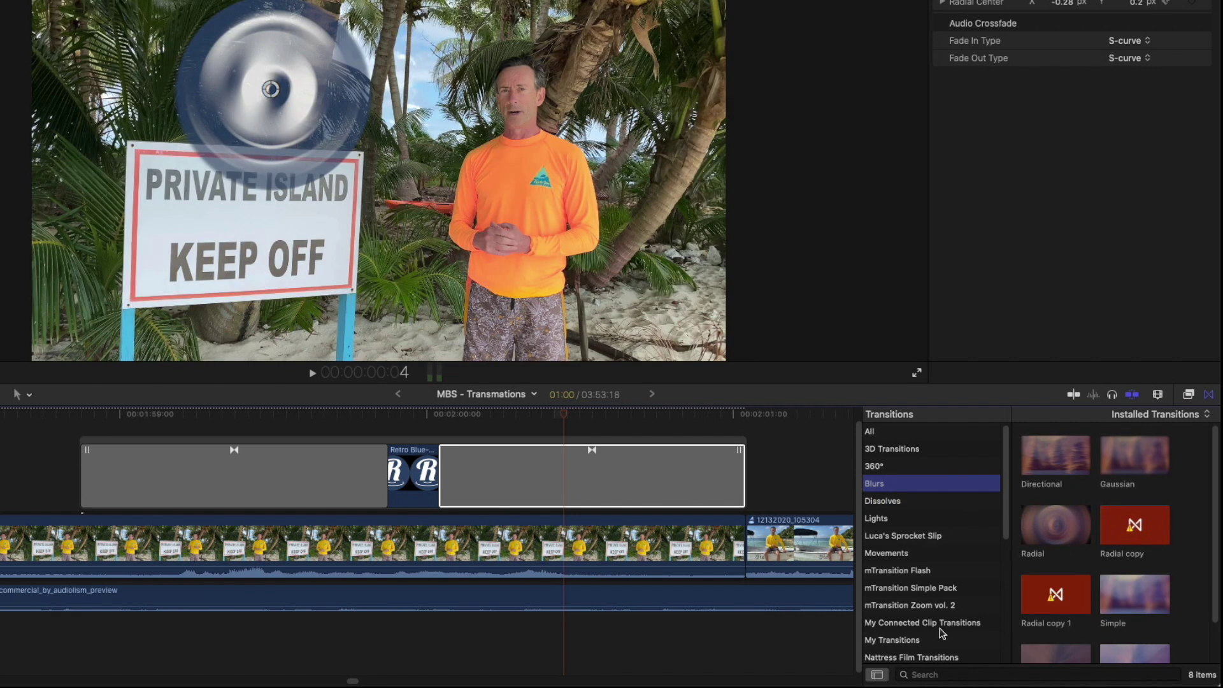
click(946, 624)
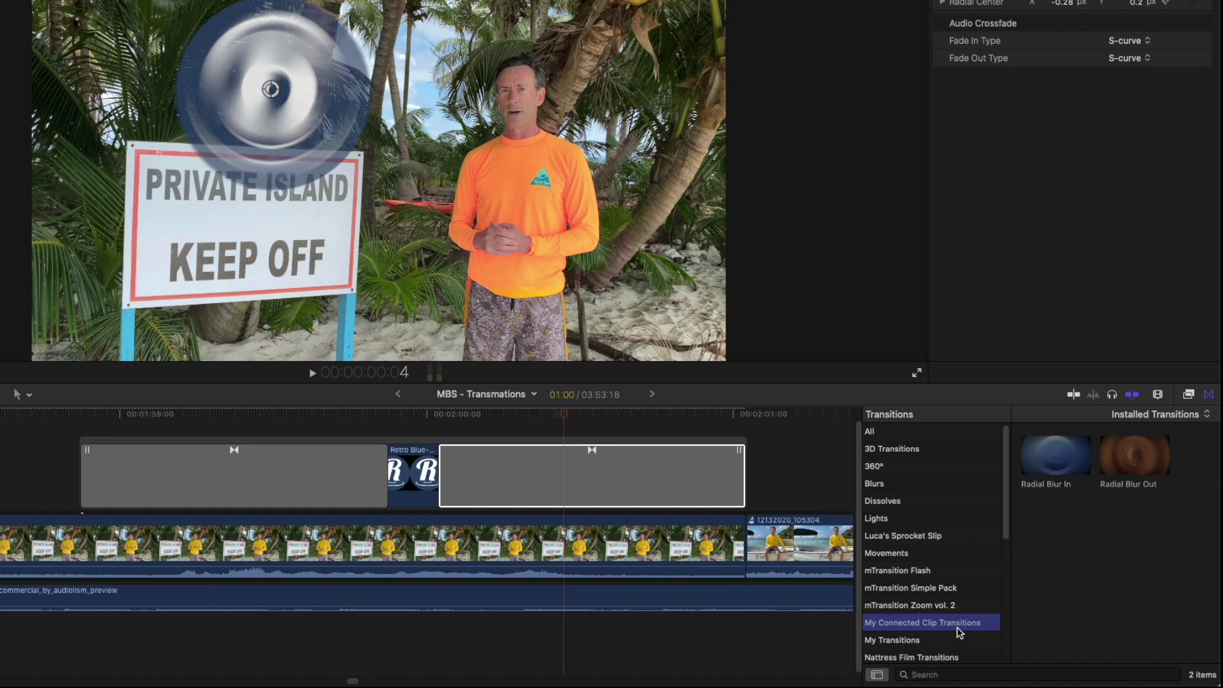
click(900, 486)
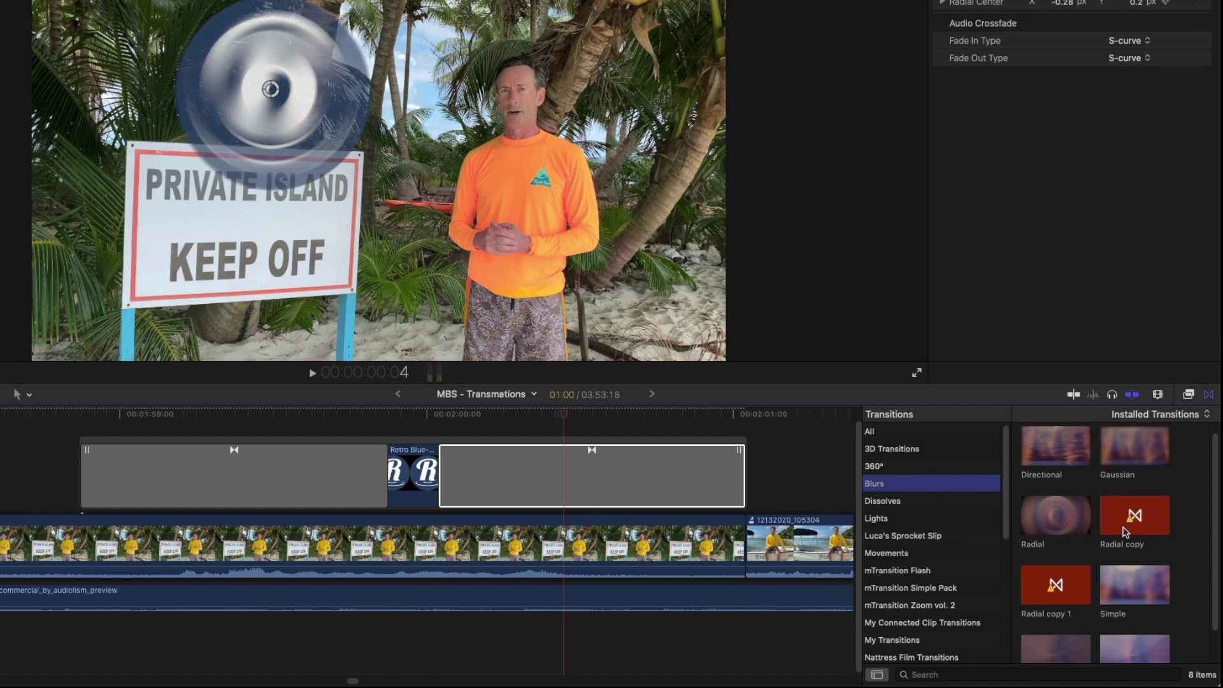
- Check the Simple and Zoom & Pan blur options, then show the Dissolves category
scroll(1175, 546, down, 2)
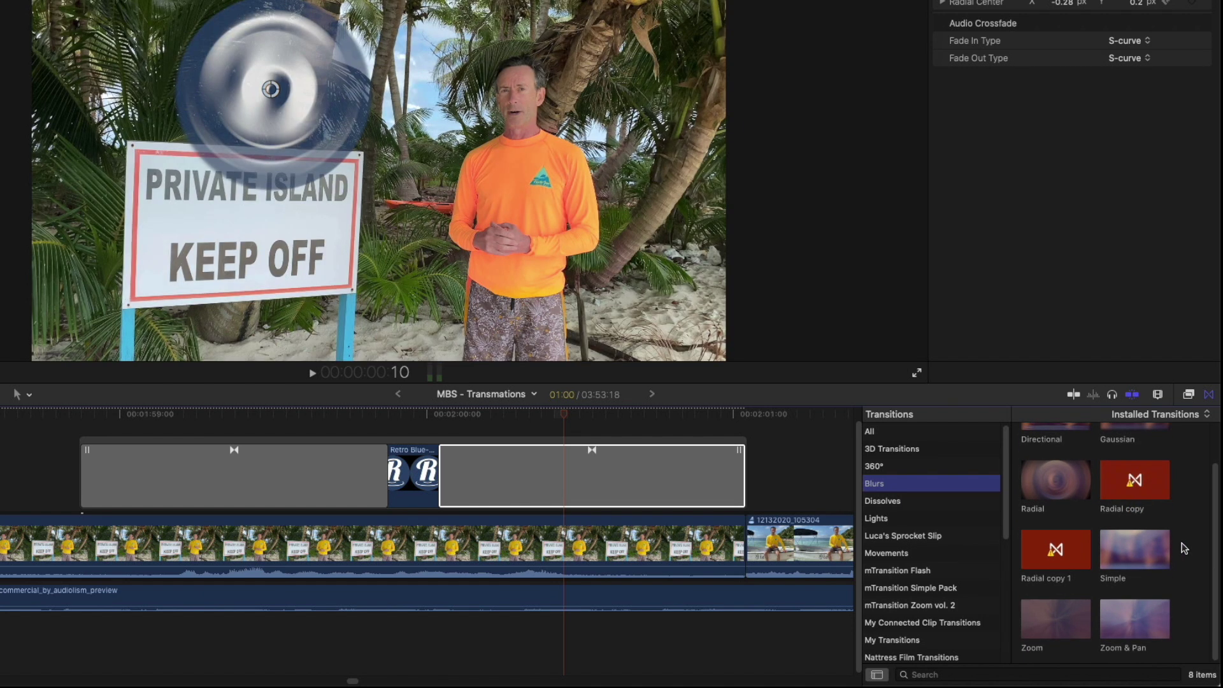
right_click(1133, 554)
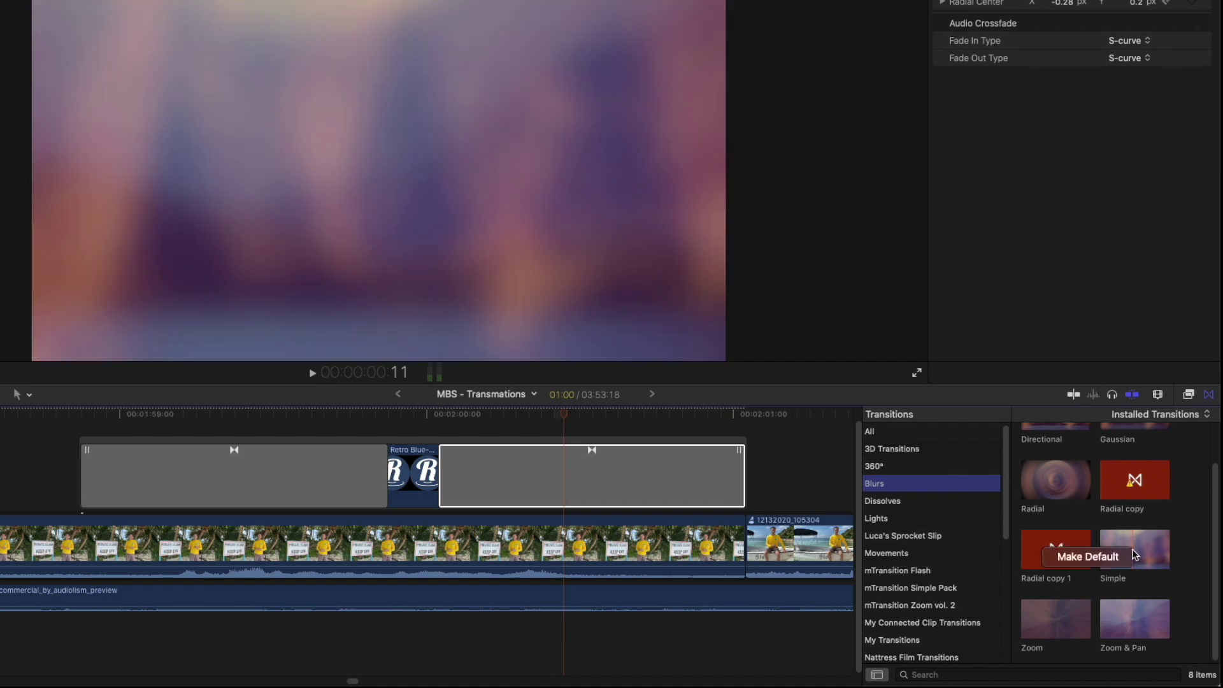
click(1203, 590)
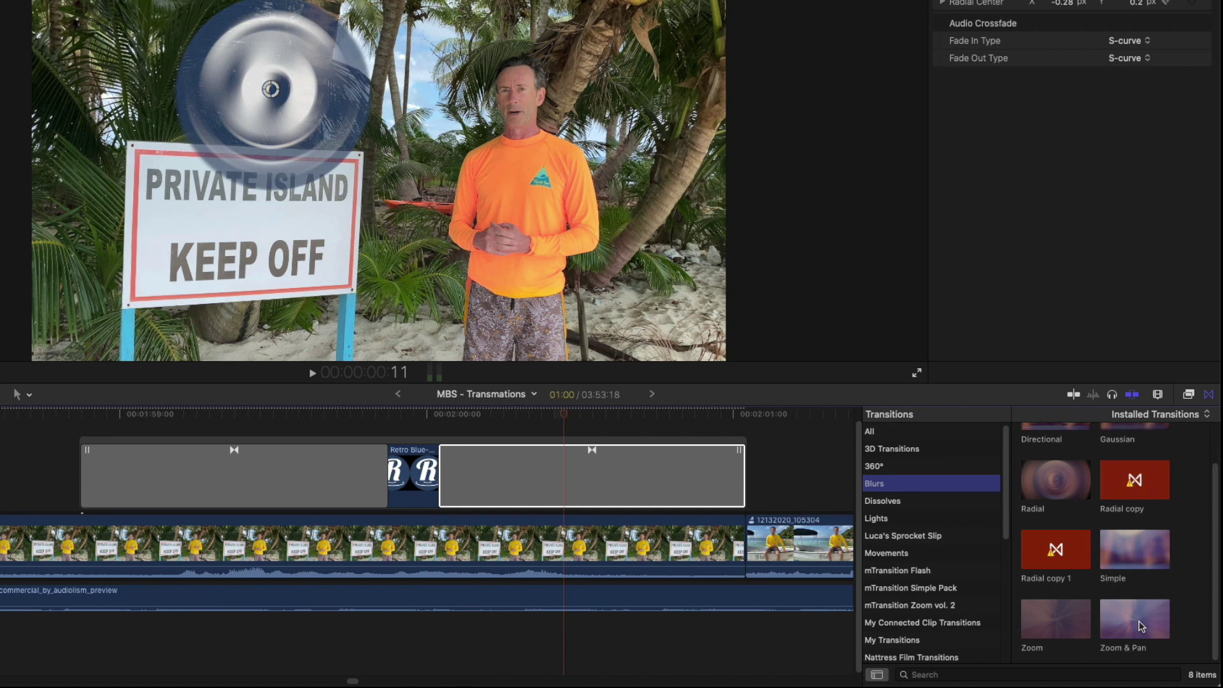
right_click(1140, 626)
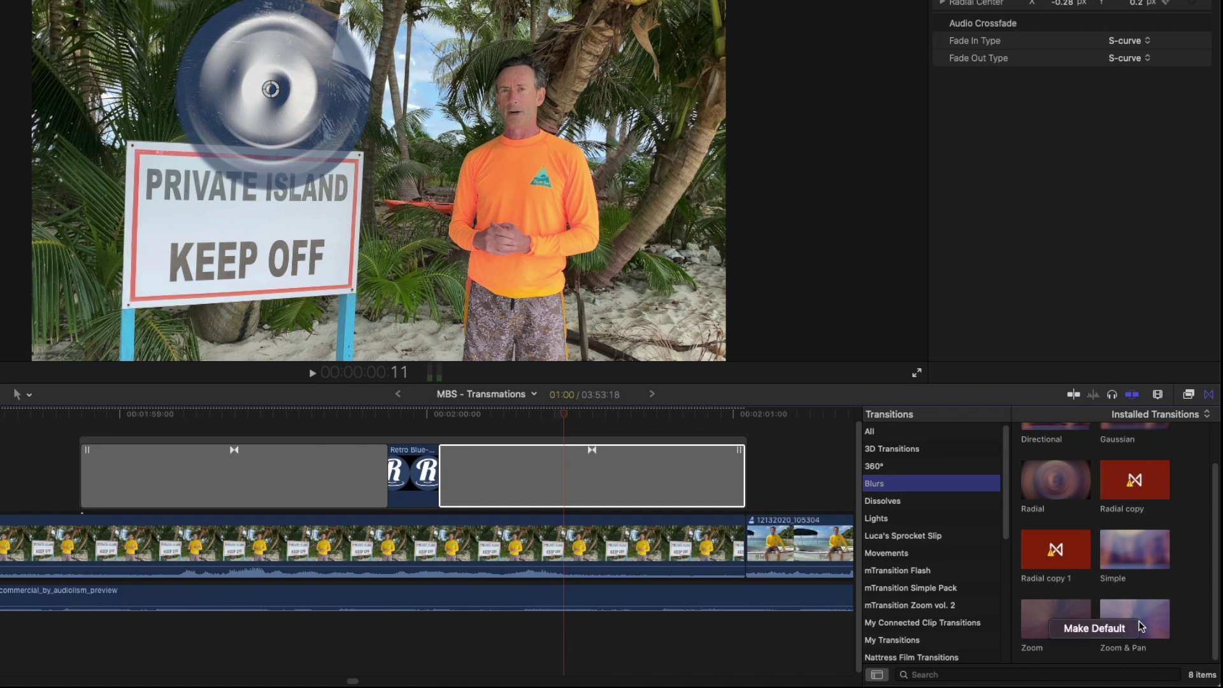
click(1105, 631)
click(924, 500)
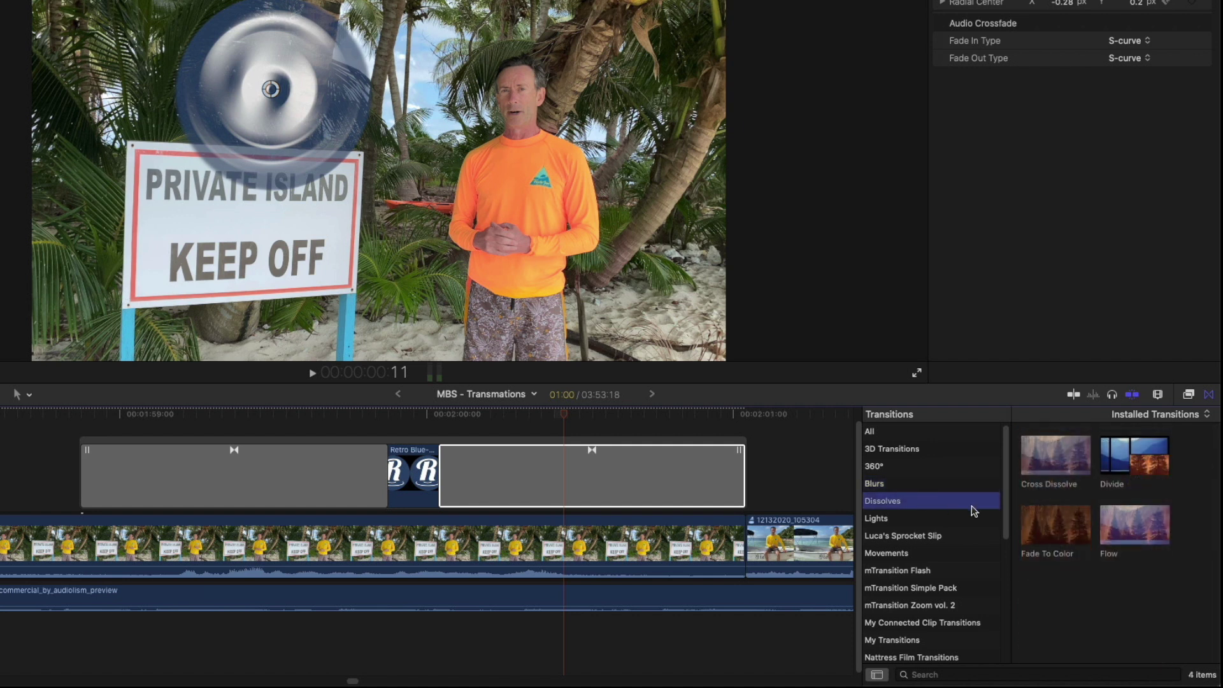
- Preview the Divide dissolve, then delete the opening transition from the Retro Blue logo clip
right_click(1060, 463)
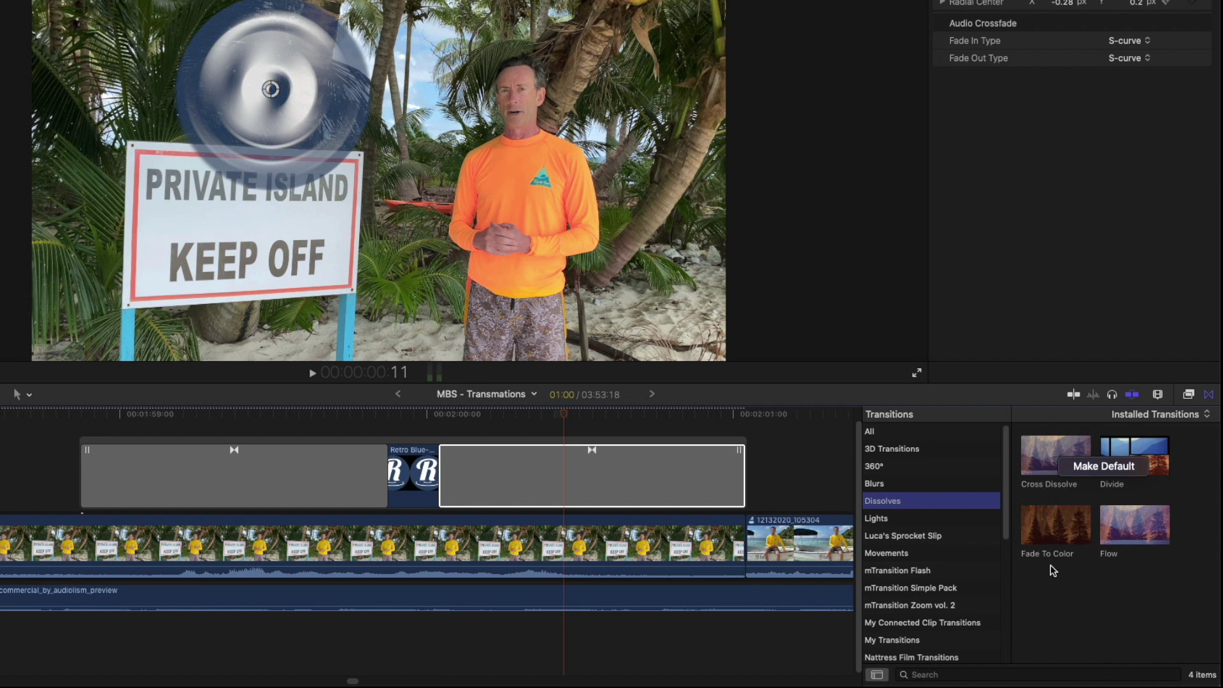
click(1062, 621)
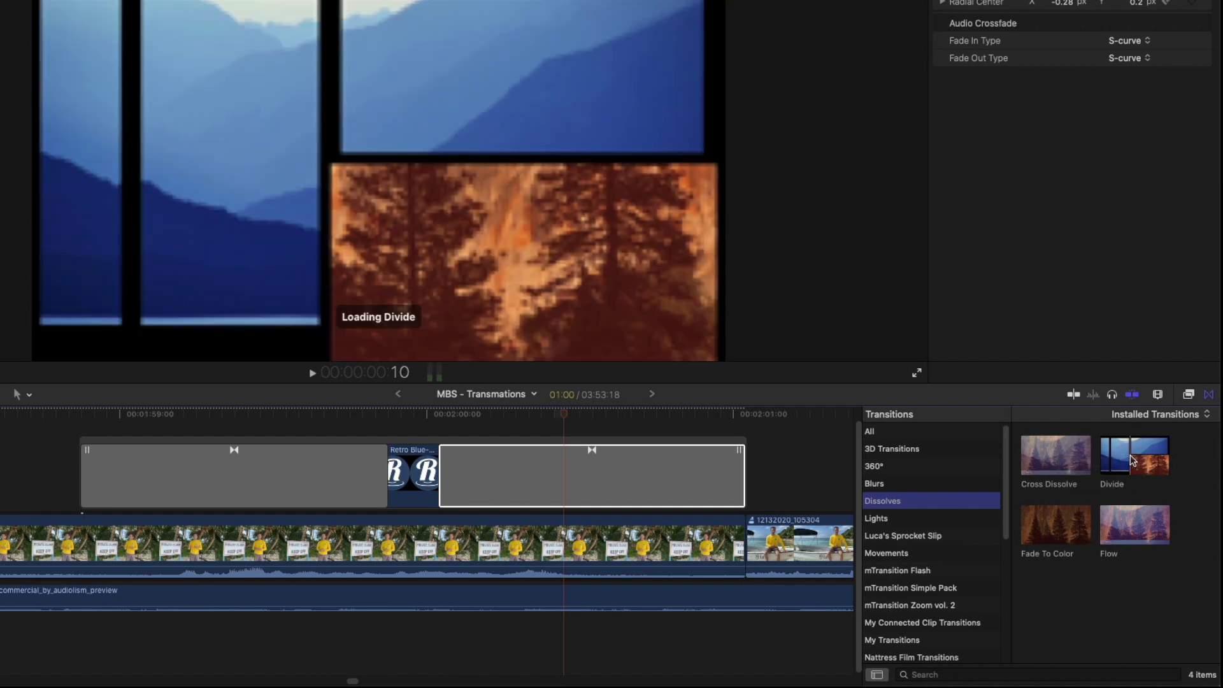
drag(1125, 460, 338, 420)
click(320, 494)
key(Delete)
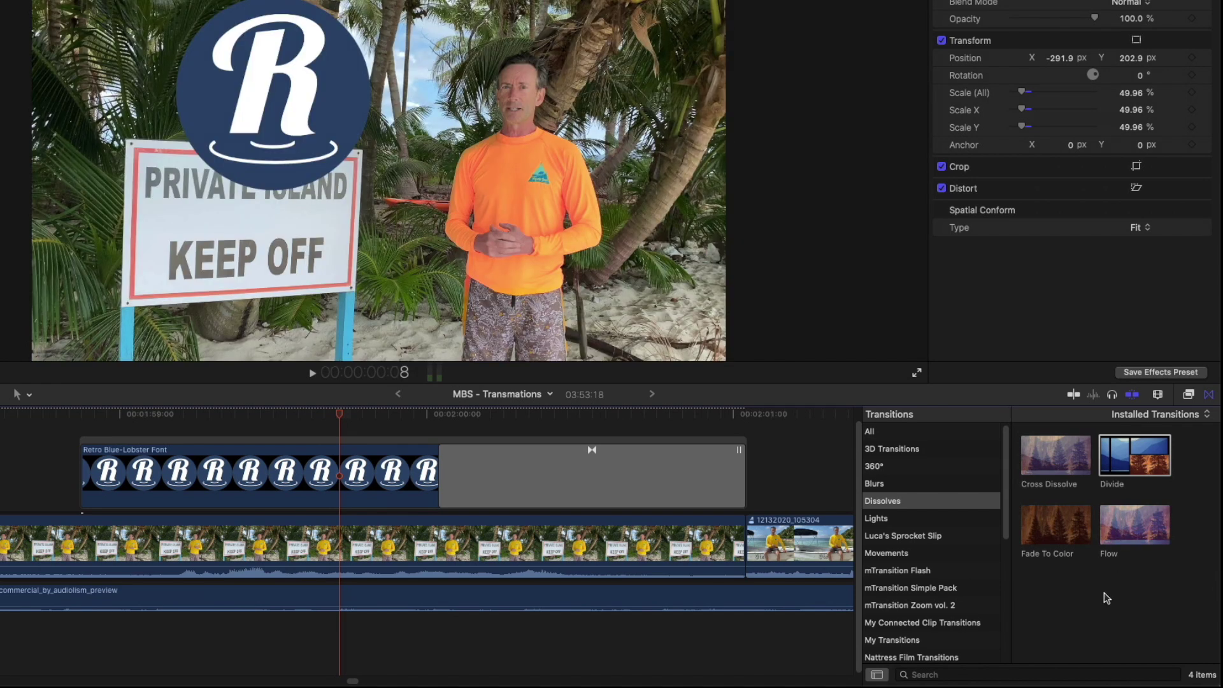
- Apply Black Hole from Movements to the start of the Retro Blue-Lobster Font title
click(919, 556)
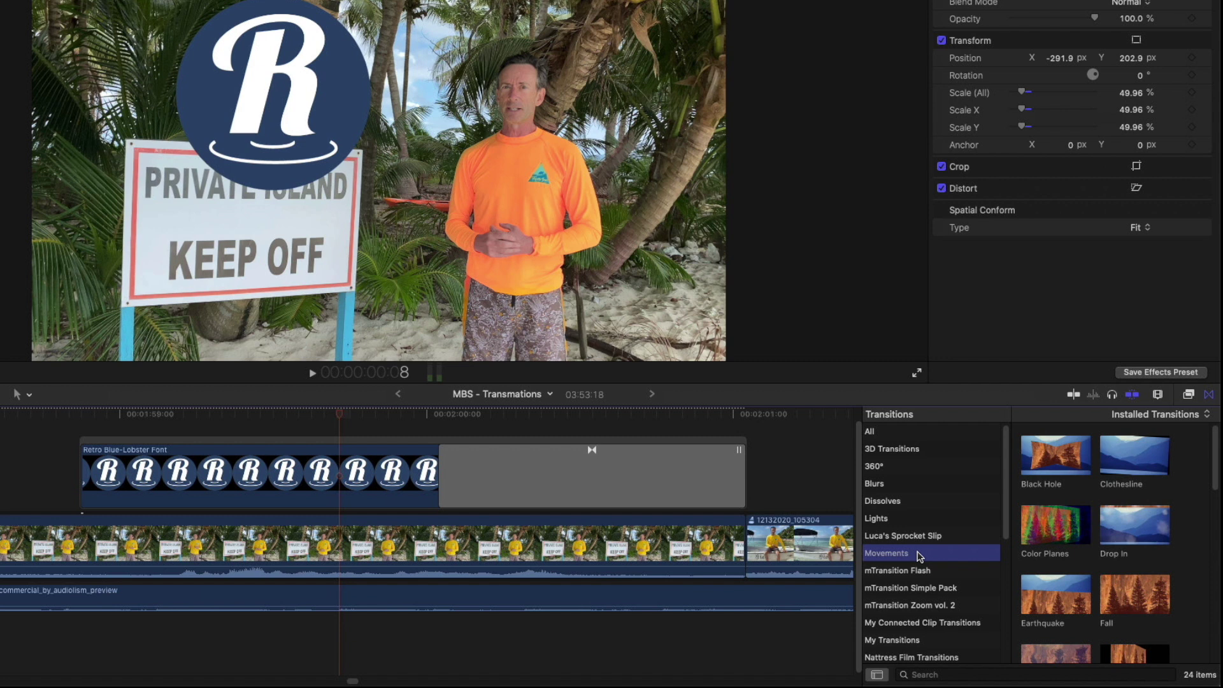
drag(1048, 460, 163, 434)
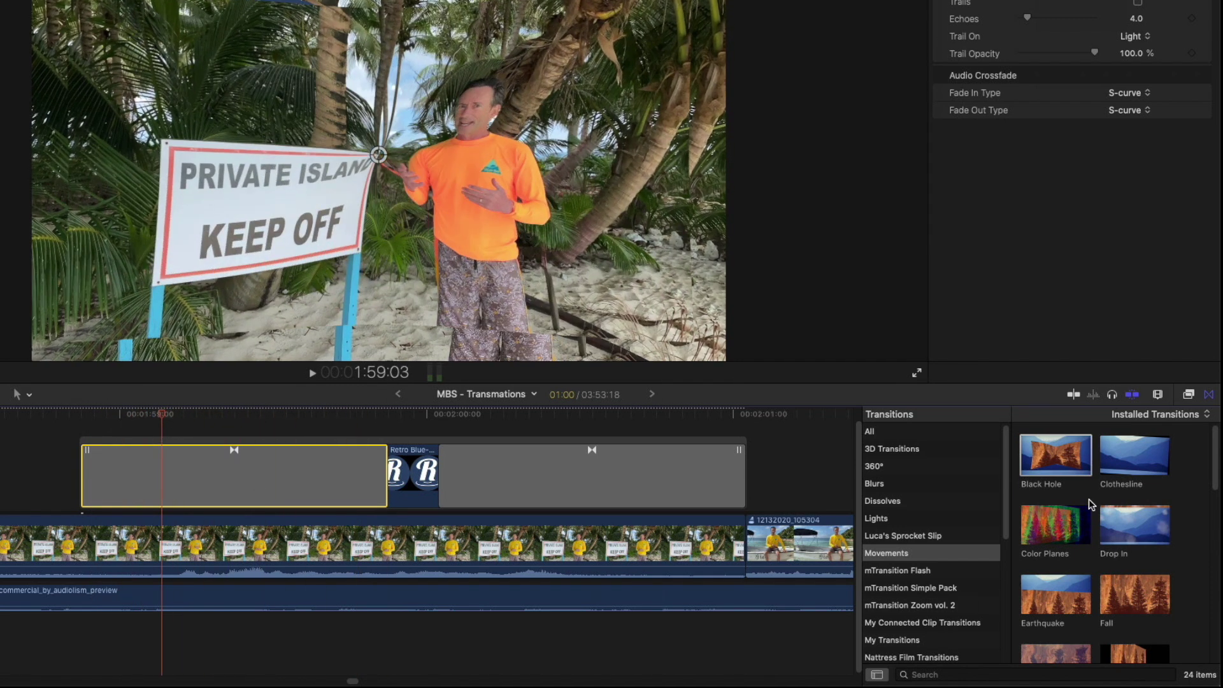
right_click(1063, 462)
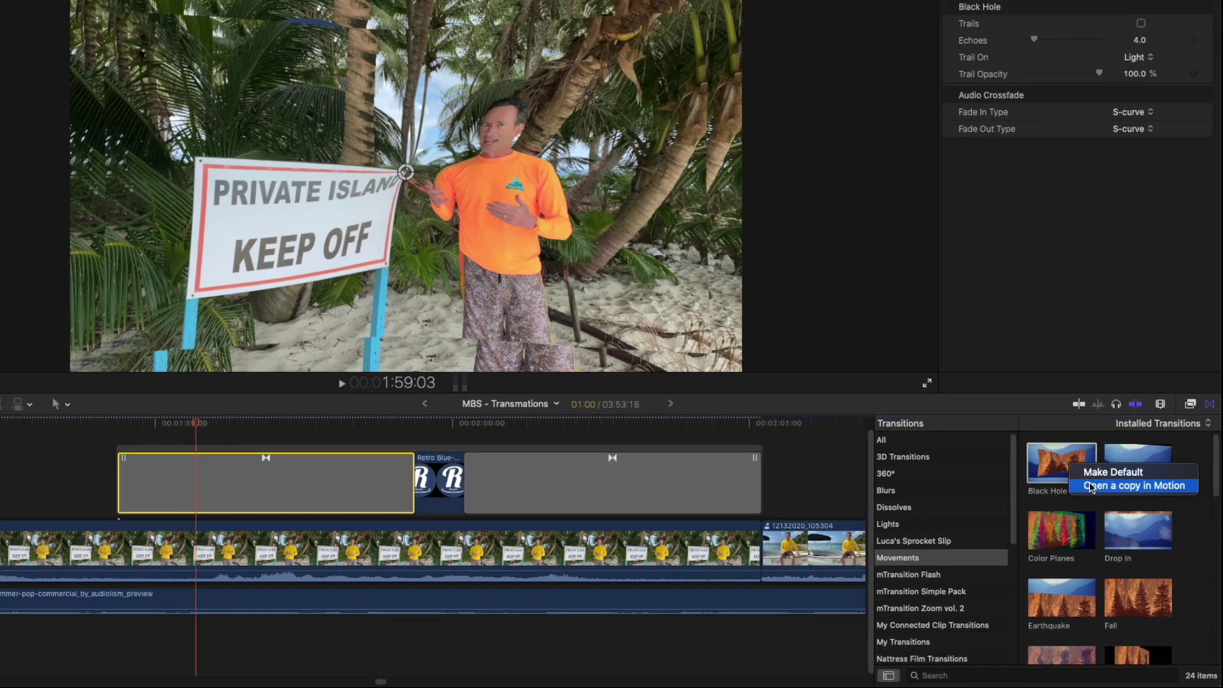
- Open an editable Black Hole copy in Motion, move the effect under Transition B, and adjust its timing
click(1086, 479)
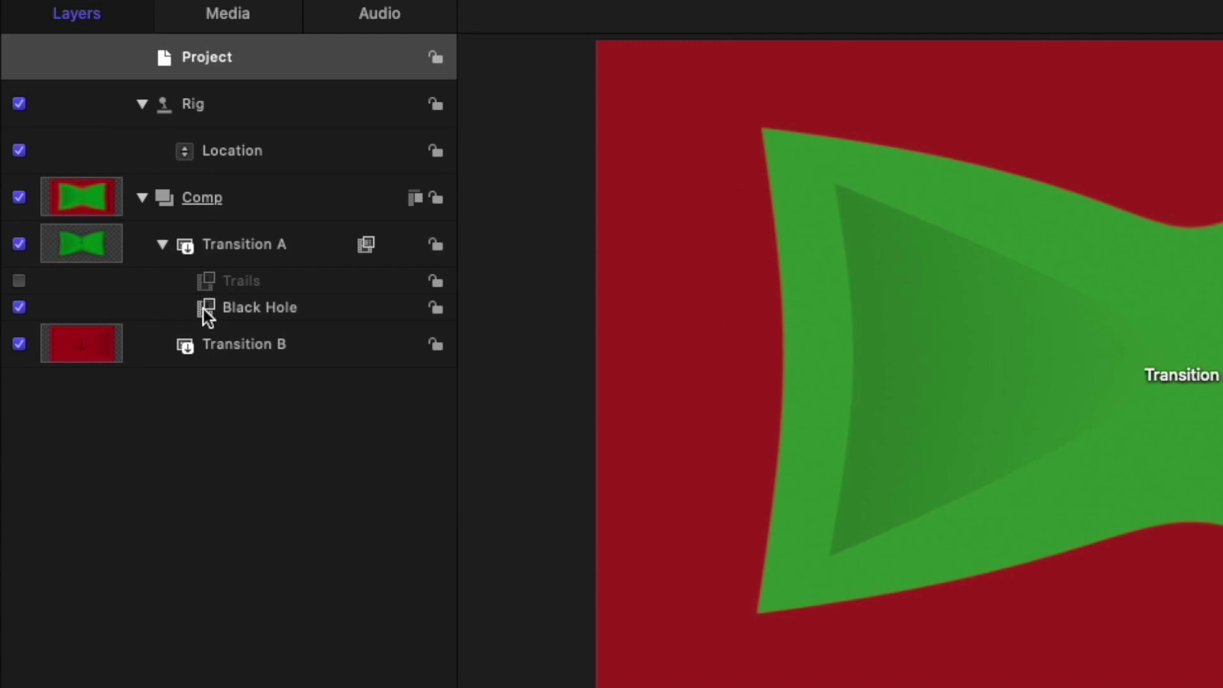
drag(206, 312, 208, 348)
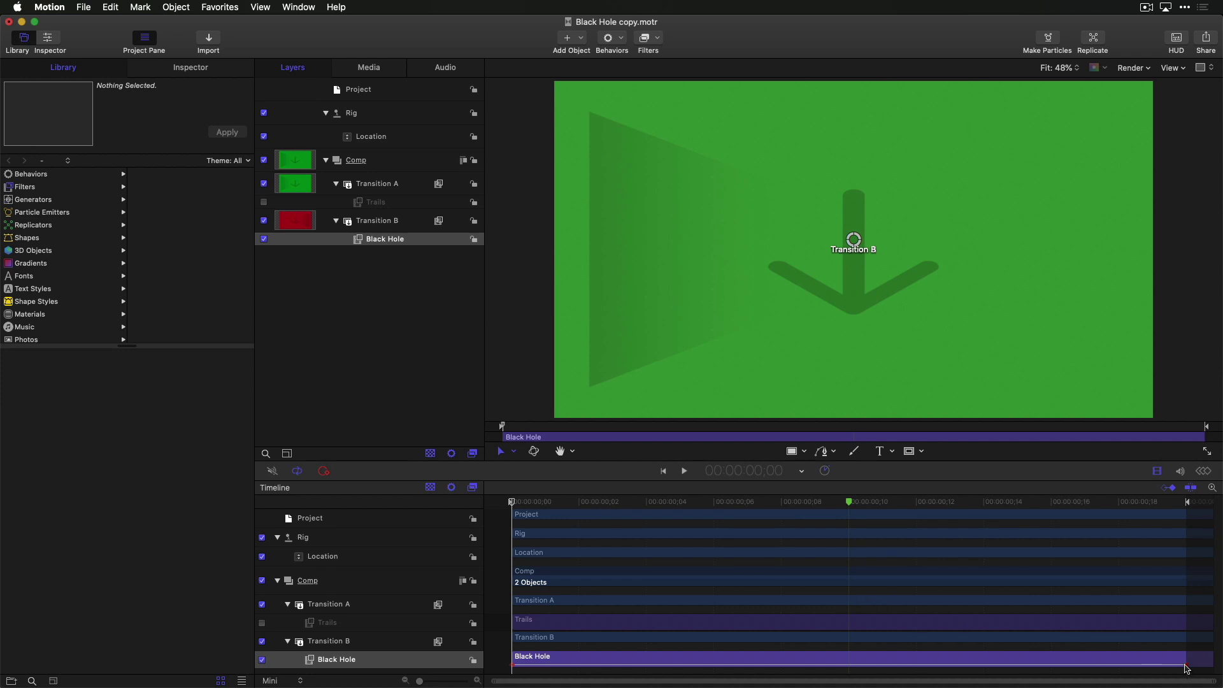
drag(1187, 667, 513, 666)
- Hide Transition A, preview the later frames, and save the Black Hole copy over the original
click(263, 184)
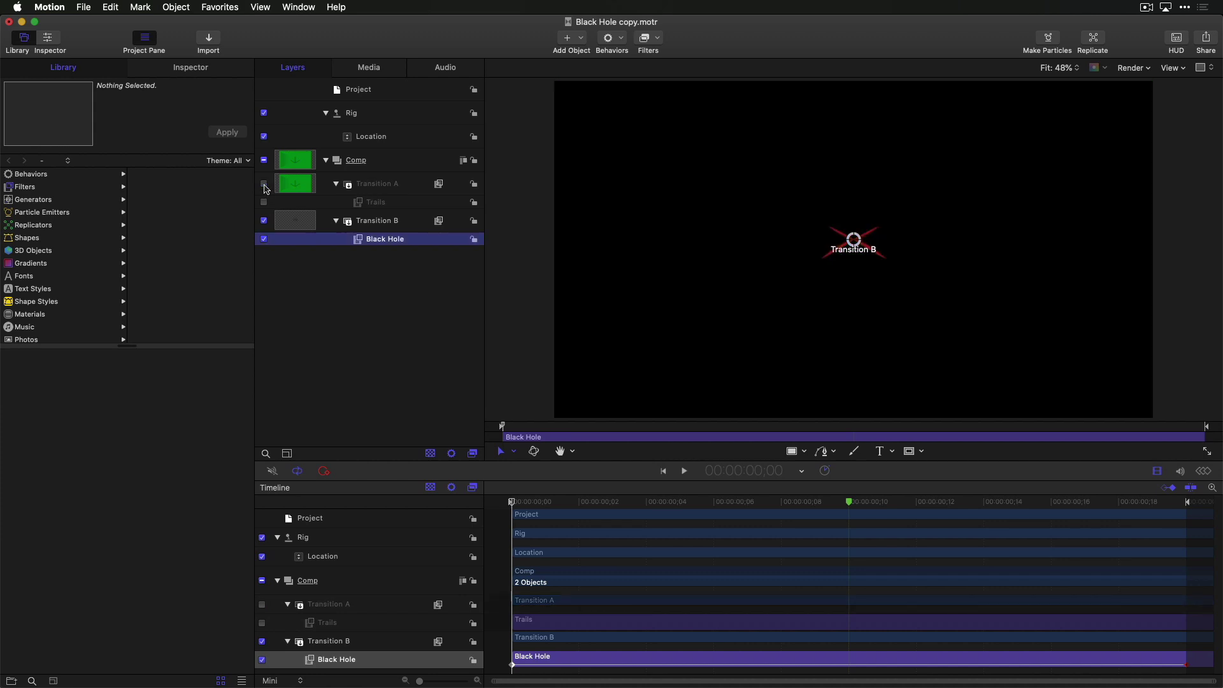
mouse_move(503, 425)
mouse_down()
mouse_move(1169, 426)
mouse_move(503, 426)
mouse_move(995, 428)
mouse_move(1206, 451)
mouse_up()
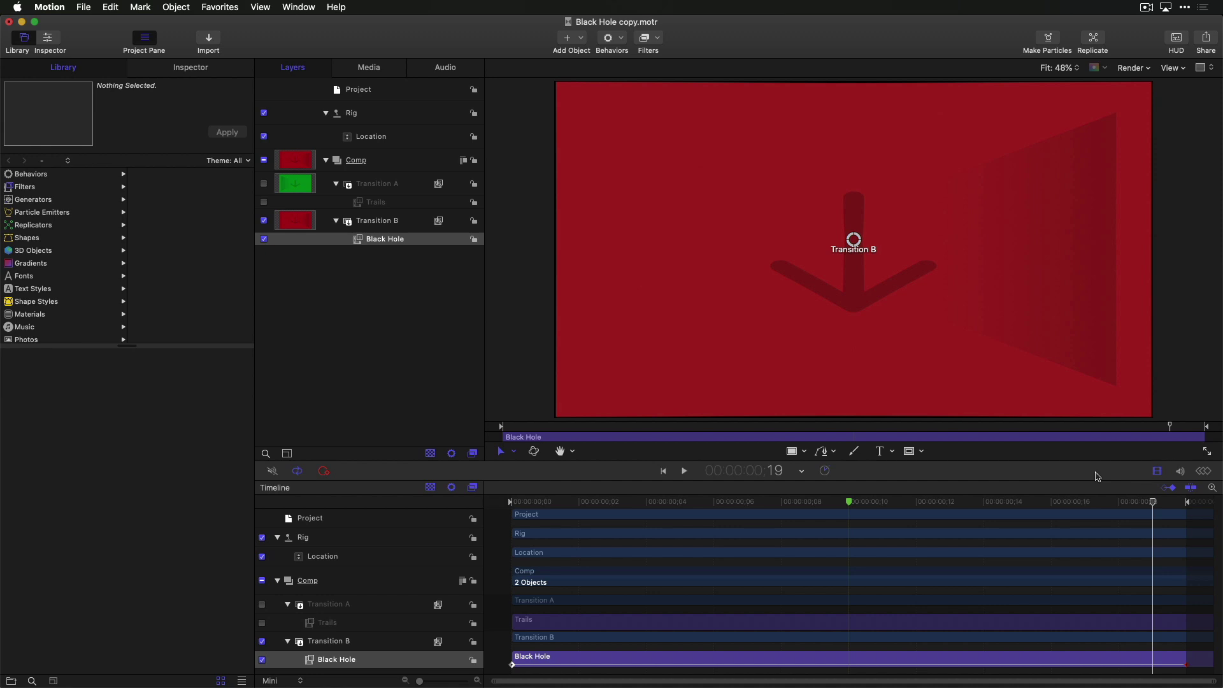
key(super+s)
click(624, 123)
- Back in Final Cut Pro, give the logo's opening the Black Hole copy and preview the entrance
key(super+w)
key(super+Tab)
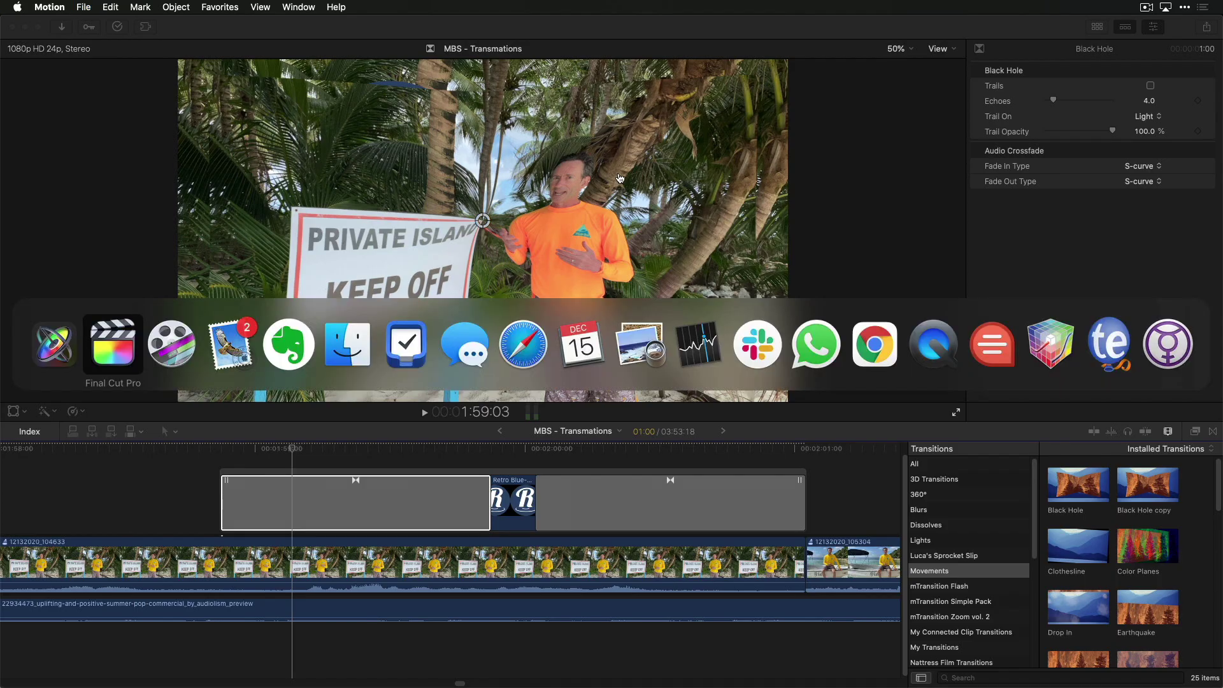
click(409, 509)
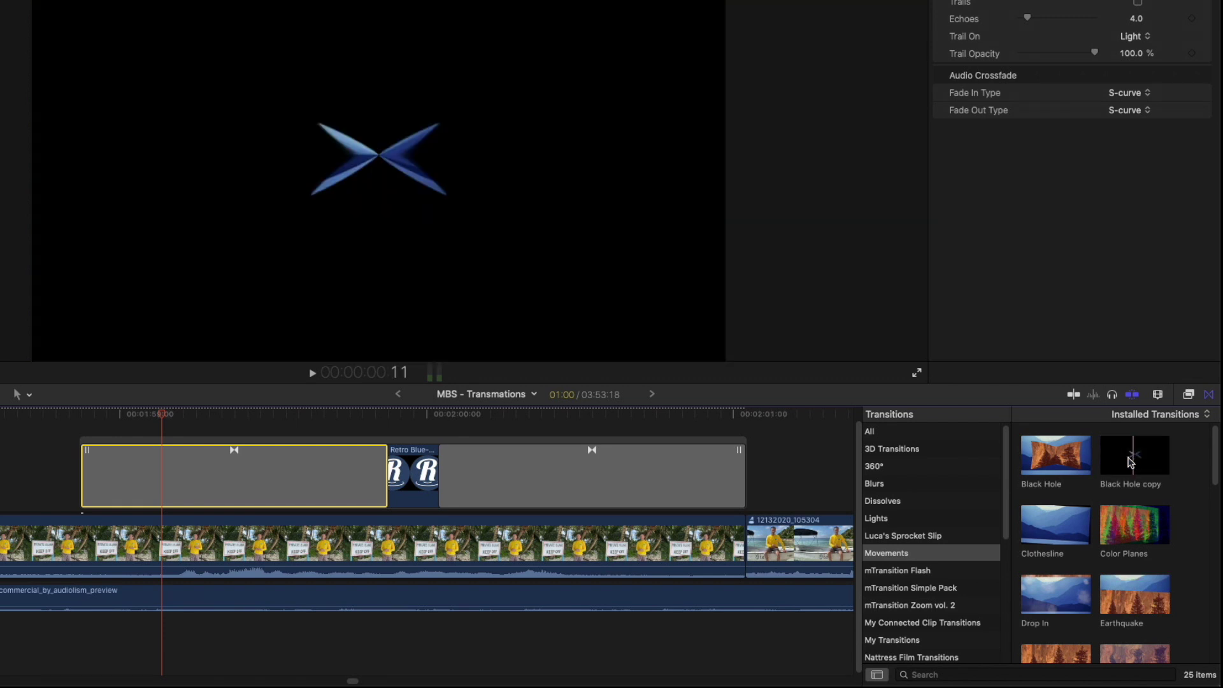
double_click(1130, 462)
click(98, 415)
drag(100, 418, 370, 433)
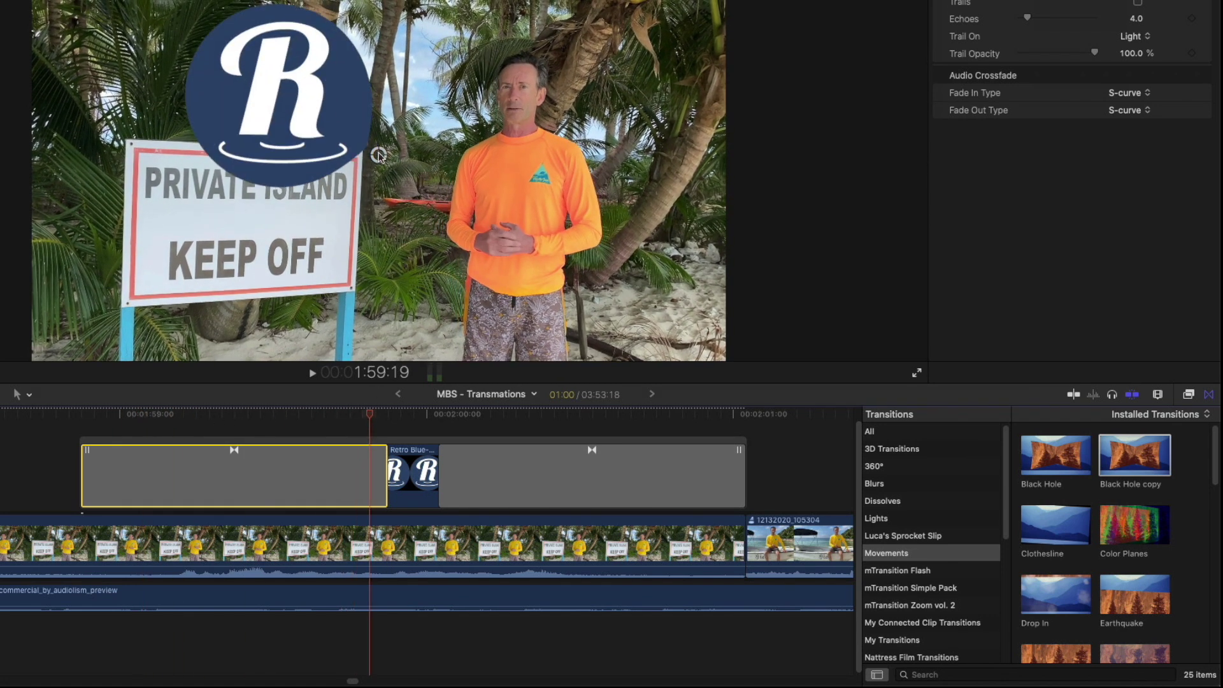
click(224, 416)
drag(210, 413, 377, 418)
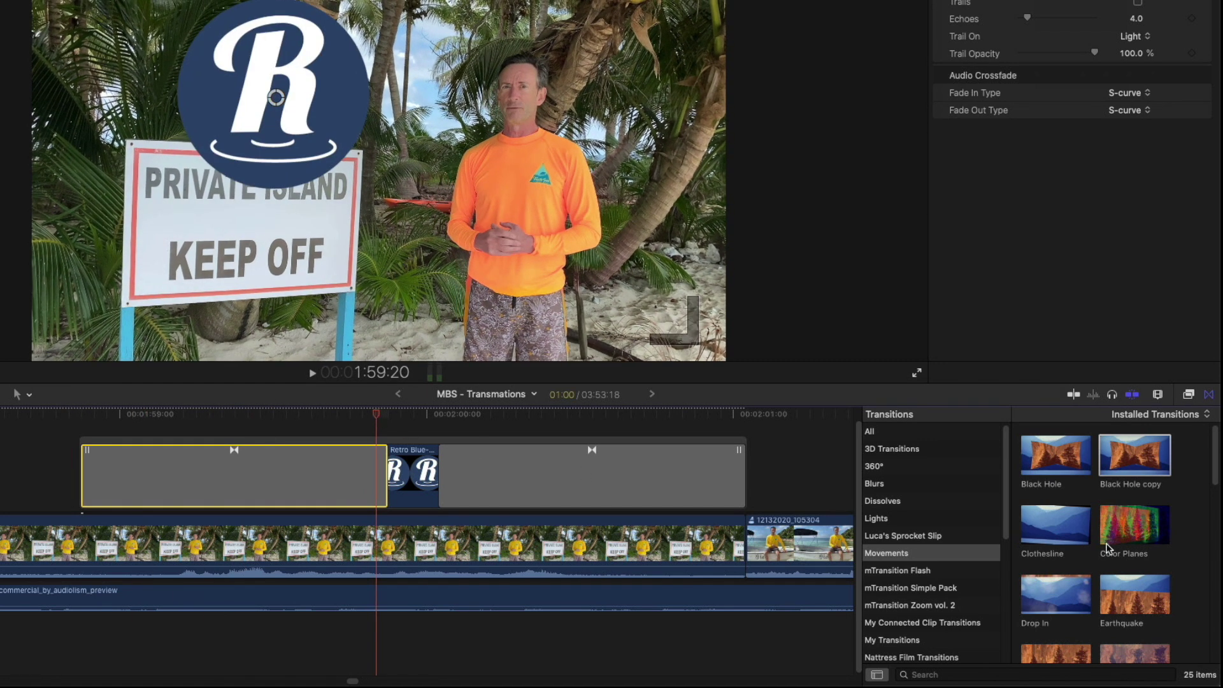
- Preview the logo's closing transition, then select it and delete it
drag(1072, 457, 592, 470)
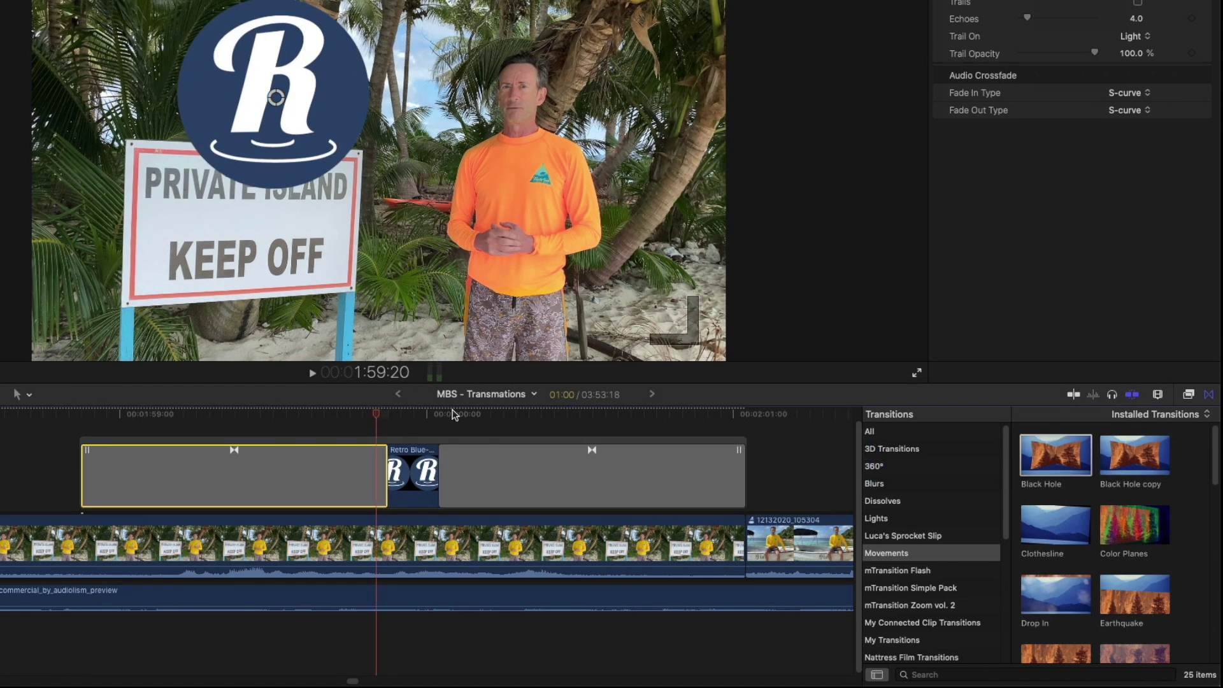
drag(438, 414, 549, 450)
click(548, 449)
drag(383, 163, 289, 101)
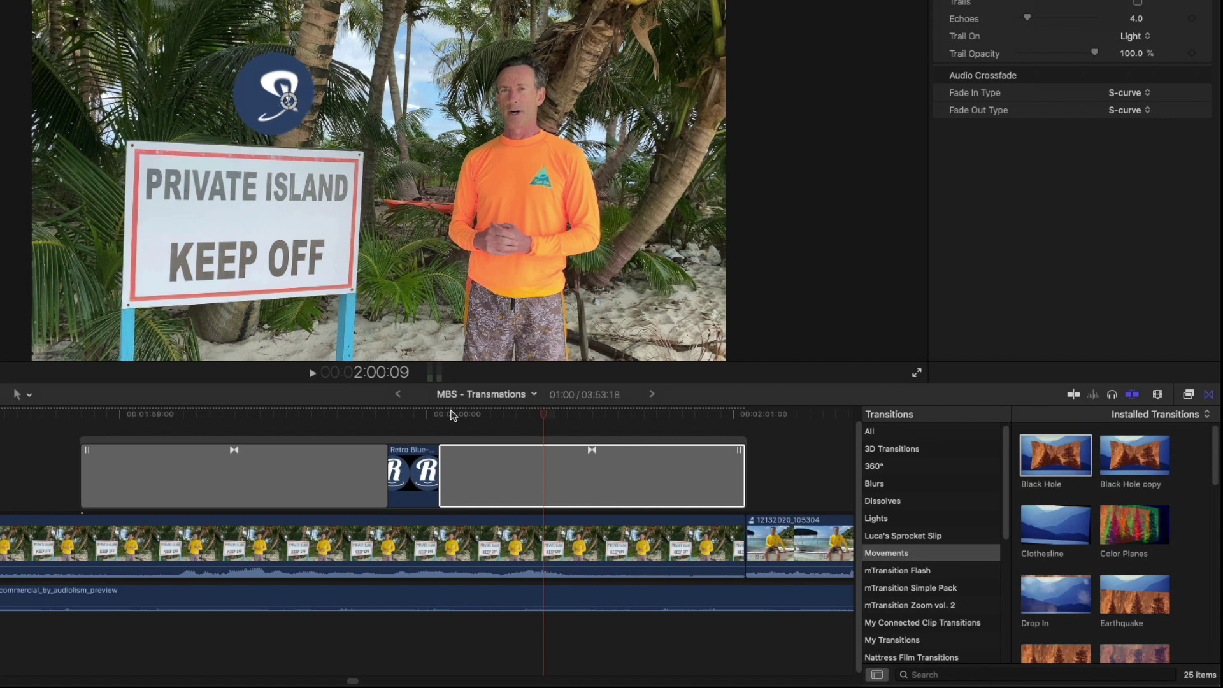
drag(449, 415, 639, 471)
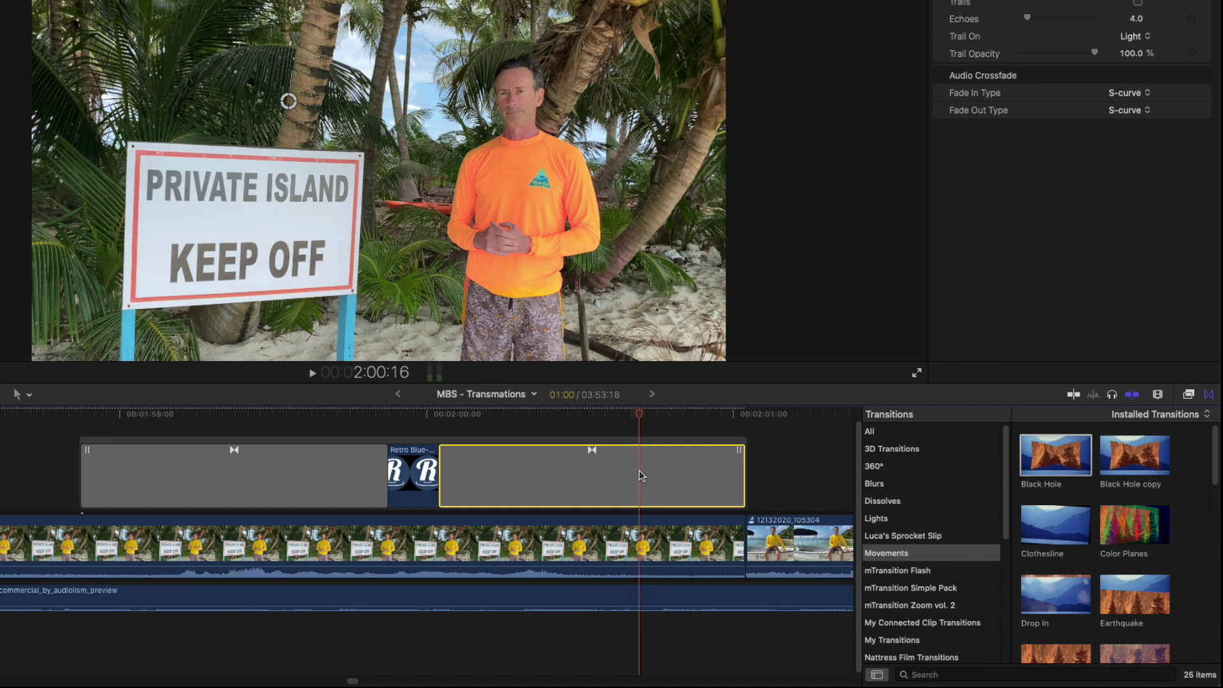
key(Delete)
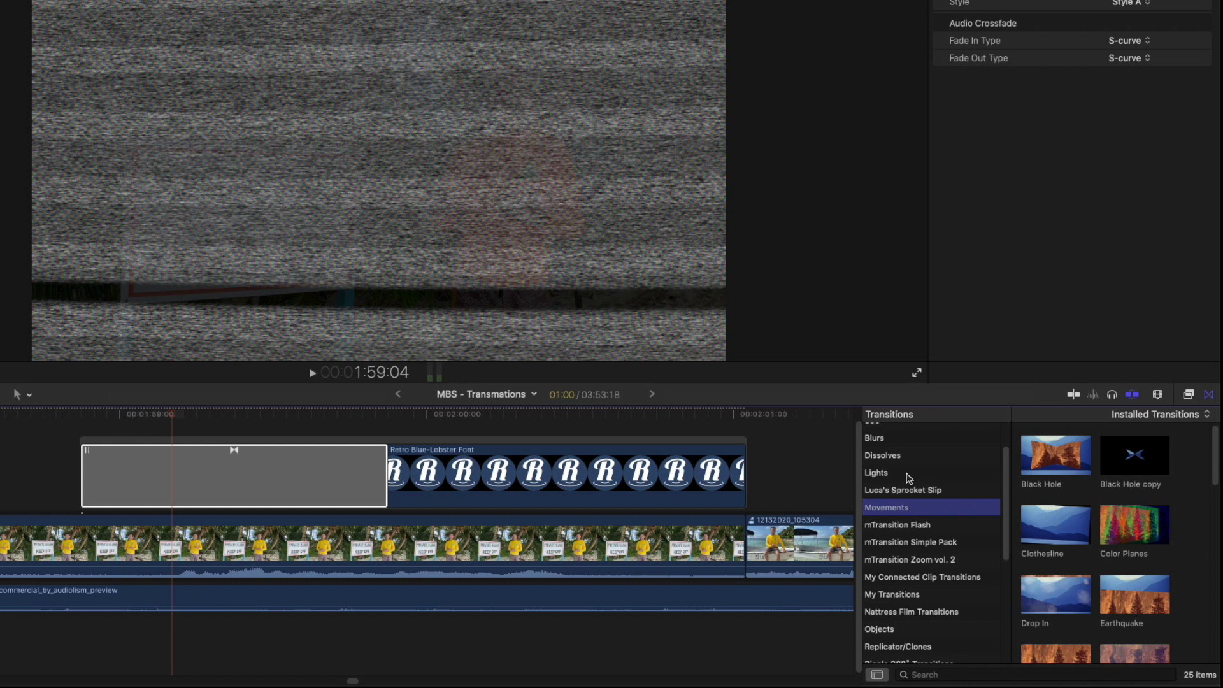
- Apply Static from the Lights category to the logo's opening and scrub to preview the noise resolving
click(909, 476)
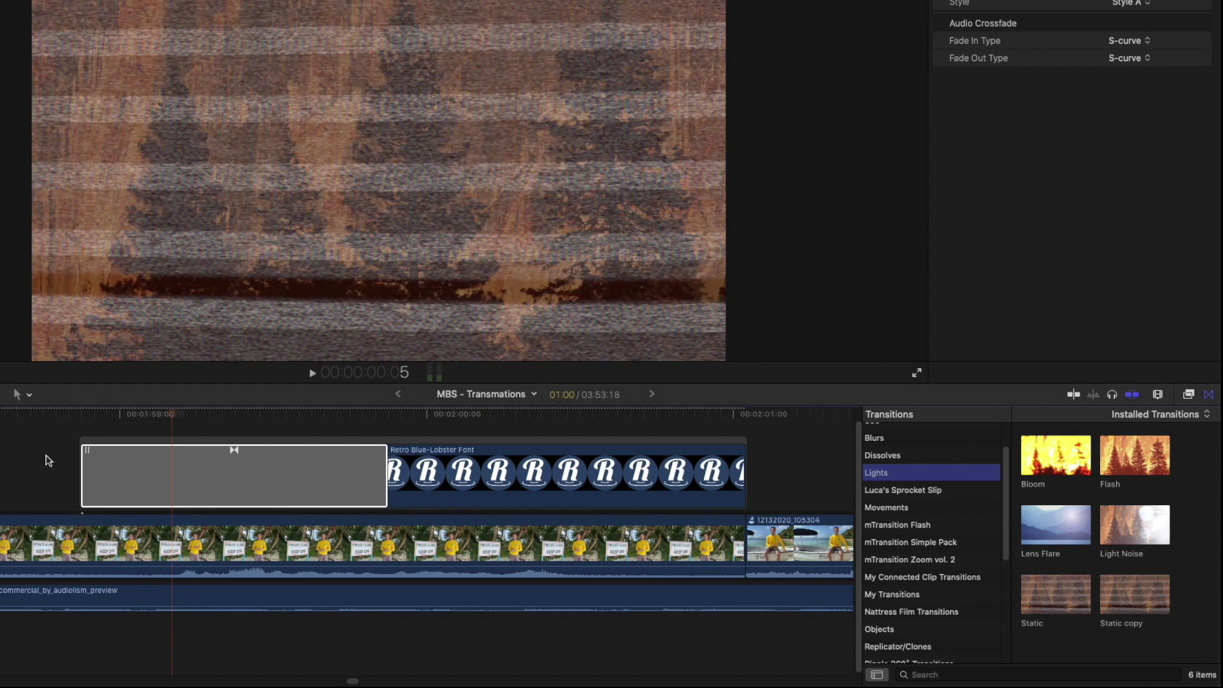
click(91, 415)
drag(91, 418, 214, 428)
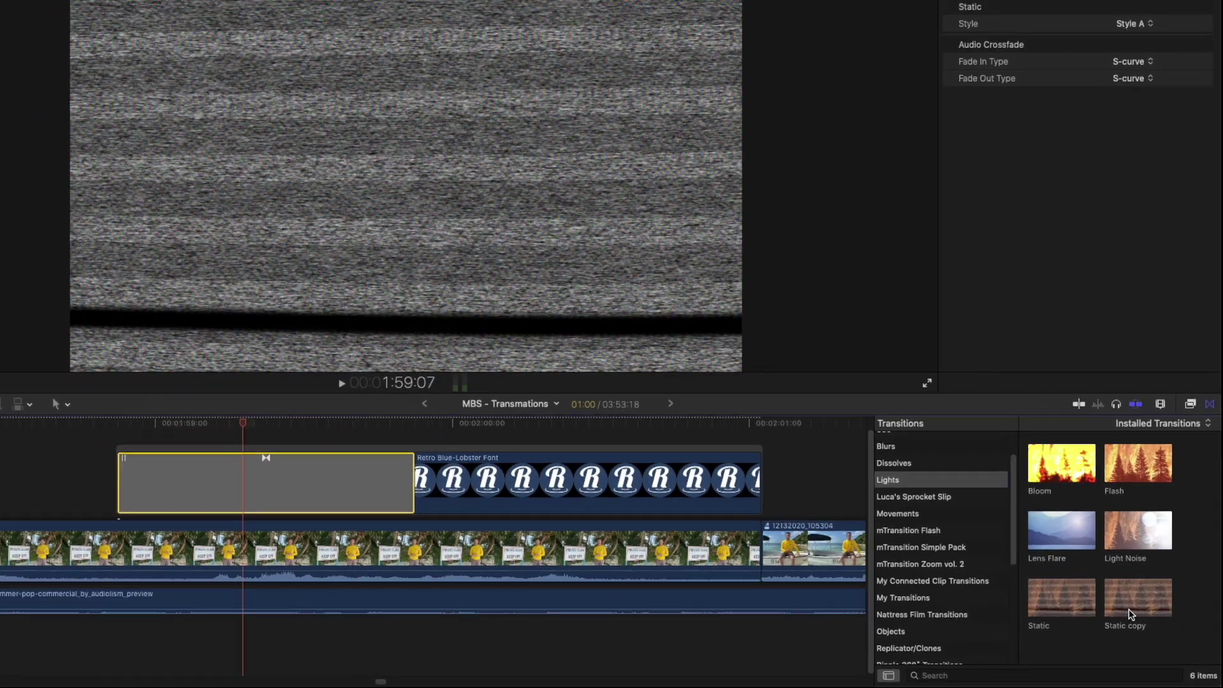
right_click(1140, 623)
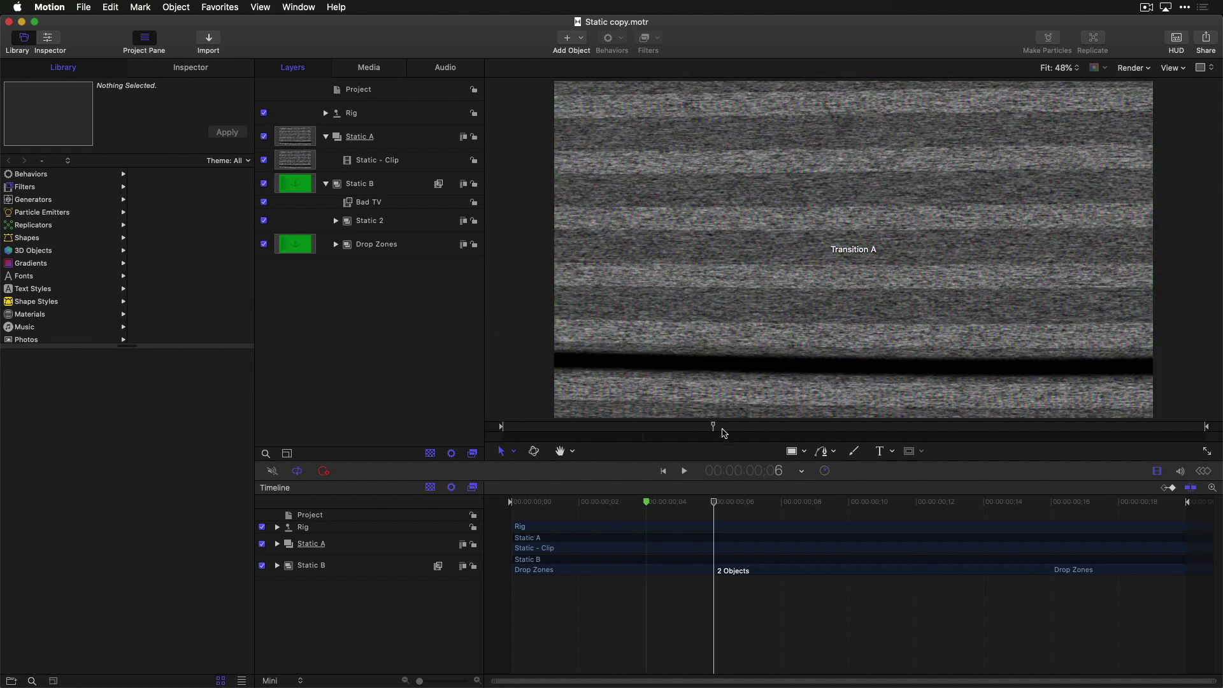
drag(737, 434, 819, 428)
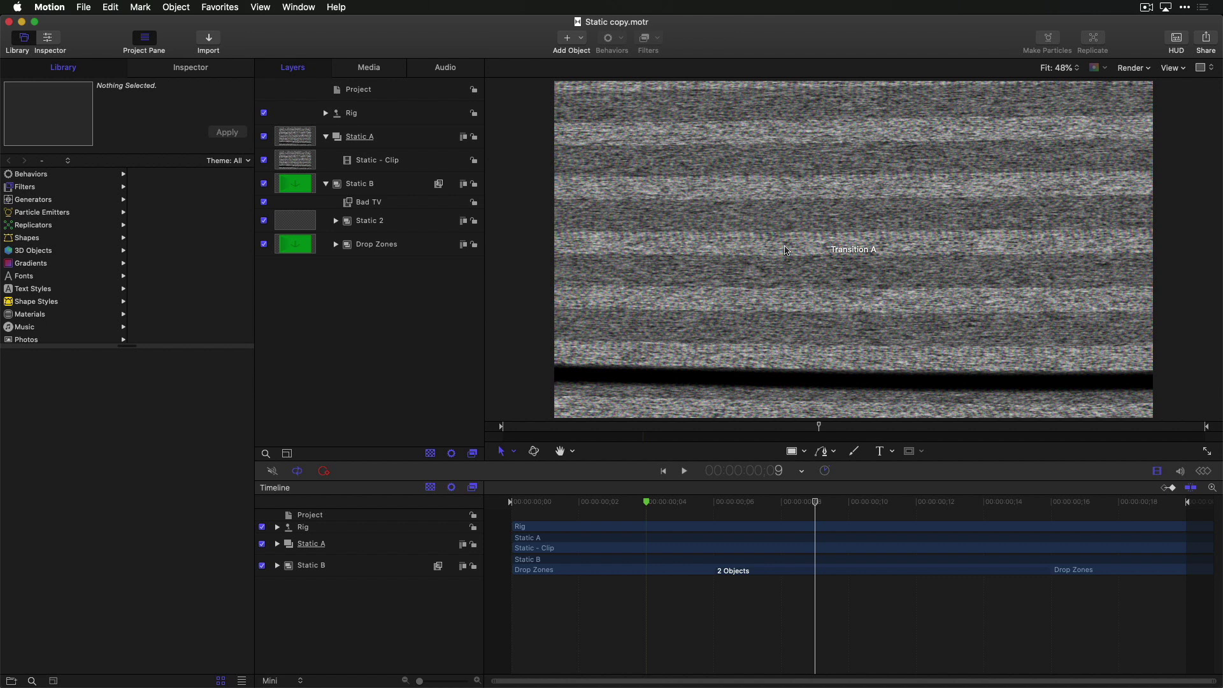
key(super+Tab)
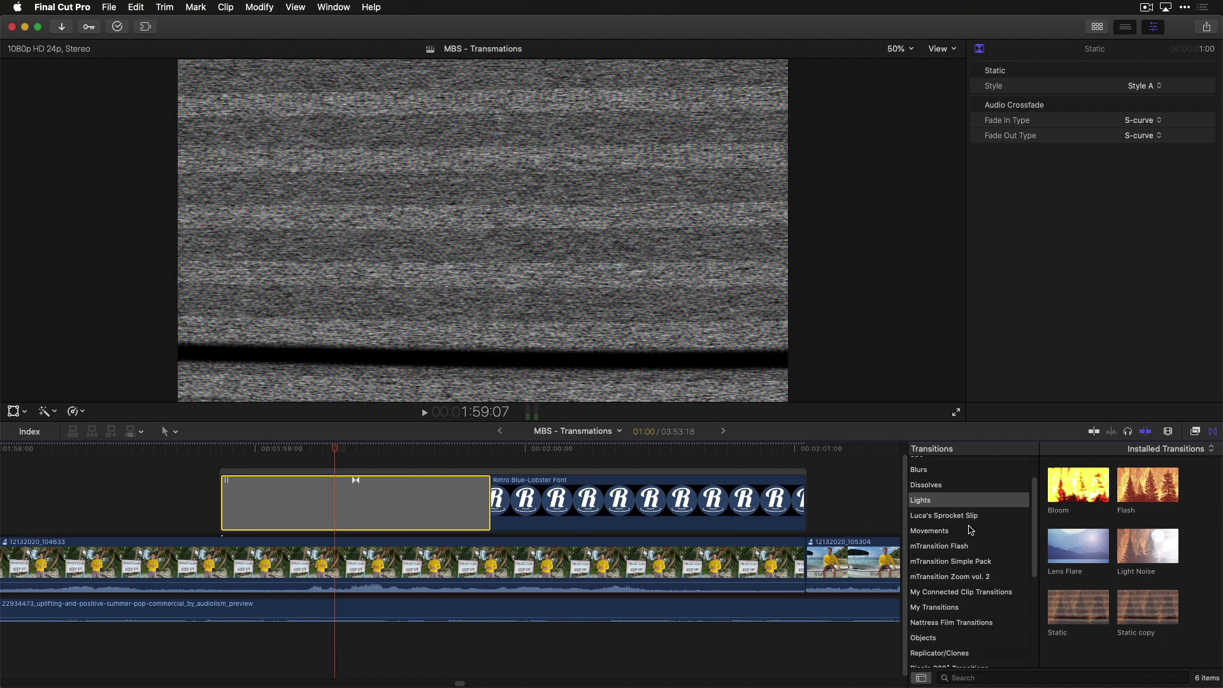
- Browse the thumbnails of the built-in Objects transitions
scroll(969, 531, down, 2)
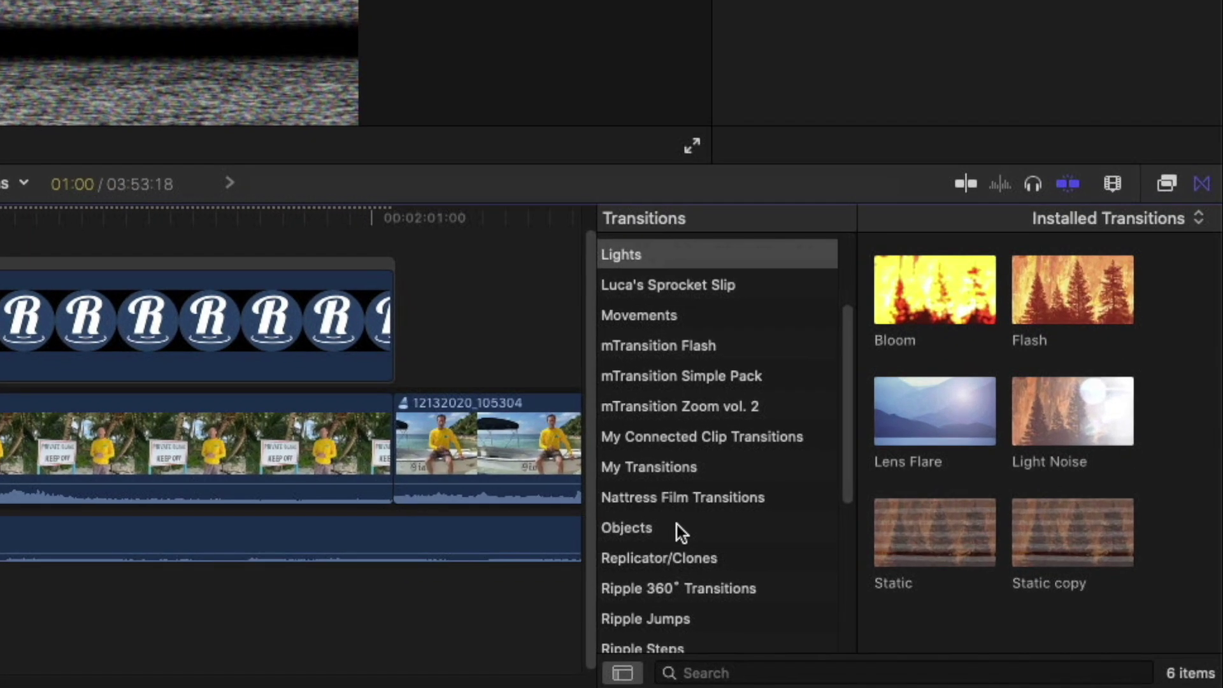
click(681, 532)
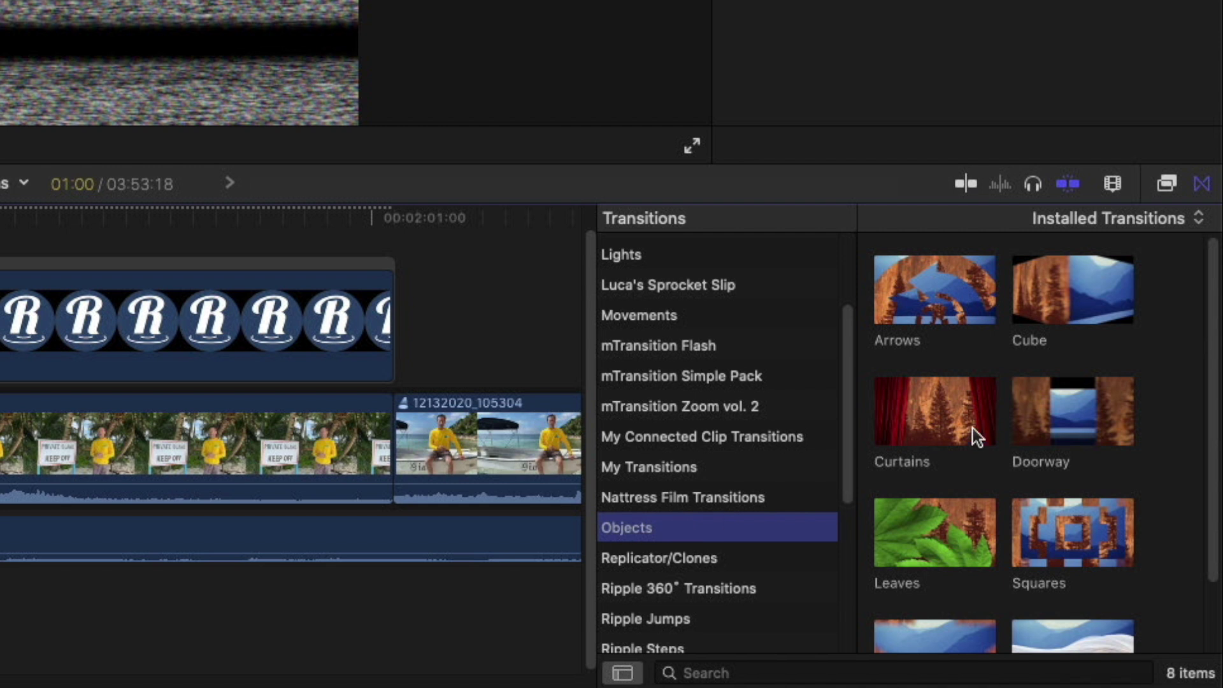
scroll(973, 437, down, 1)
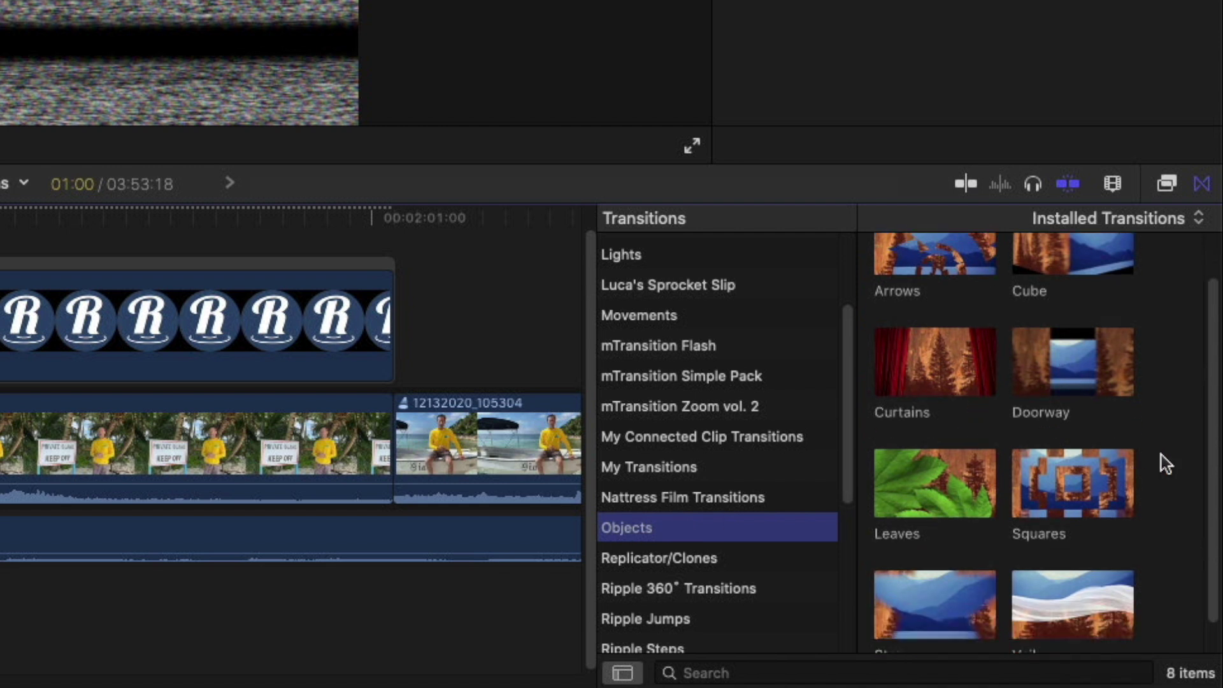
scroll(1161, 454, down, 1)
scroll(1161, 455, up, 2)
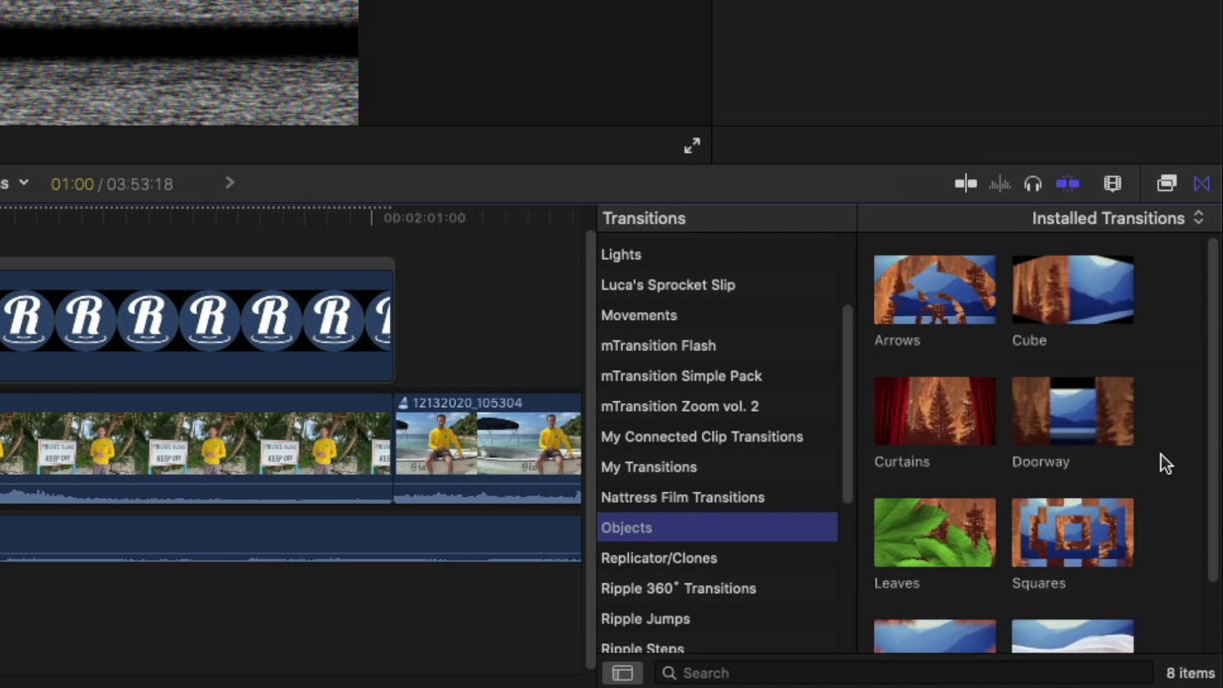
scroll(1161, 455, down, 2)
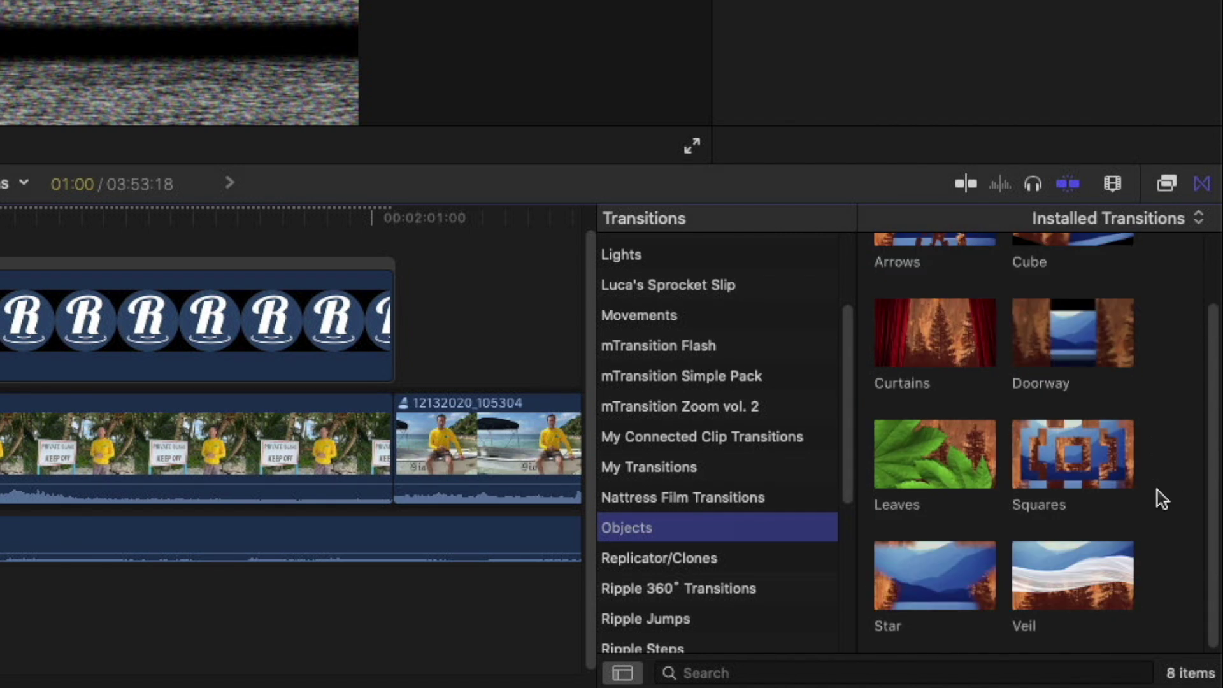
- Browse the Replicator/Clones transitions, including Clone Spin, Multi and Video Wall
click(735, 557)
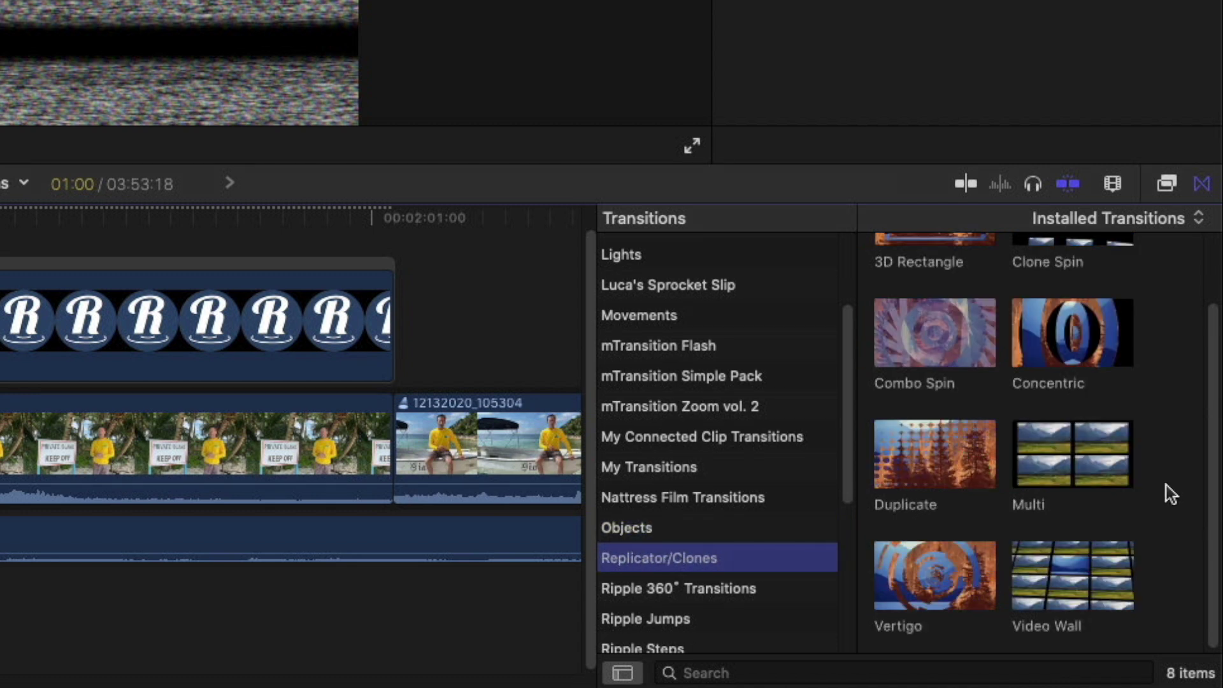
scroll(1167, 480, up, 2)
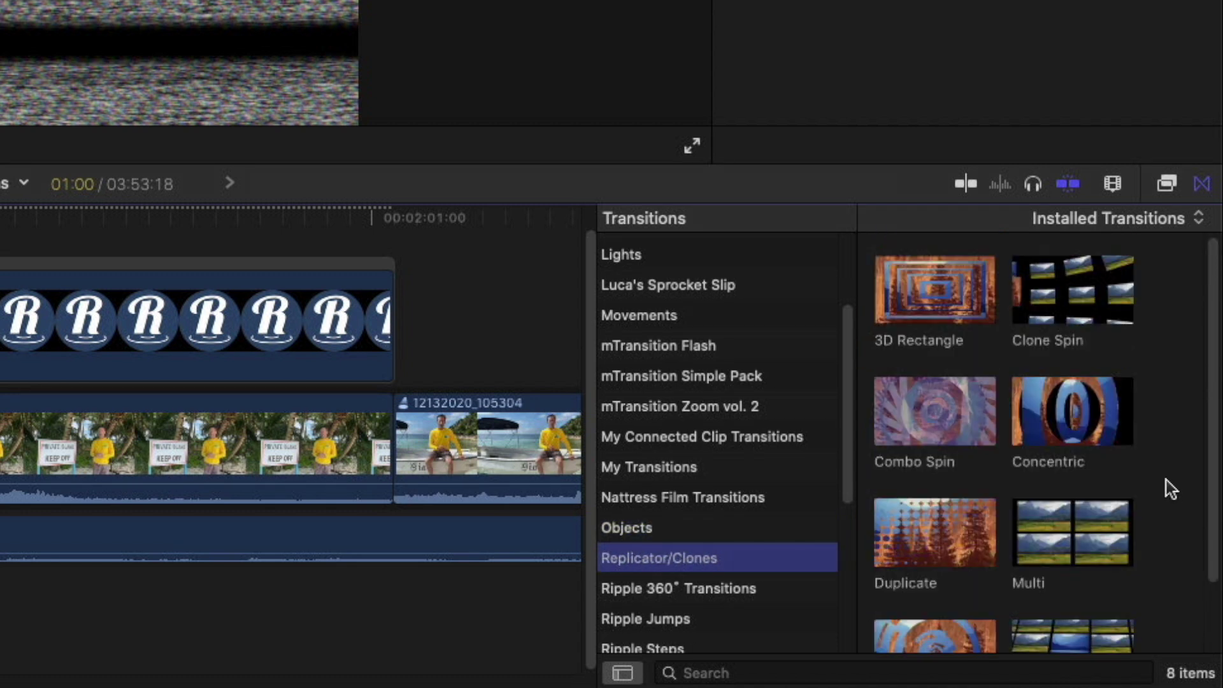
scroll(1167, 479, down, 2)
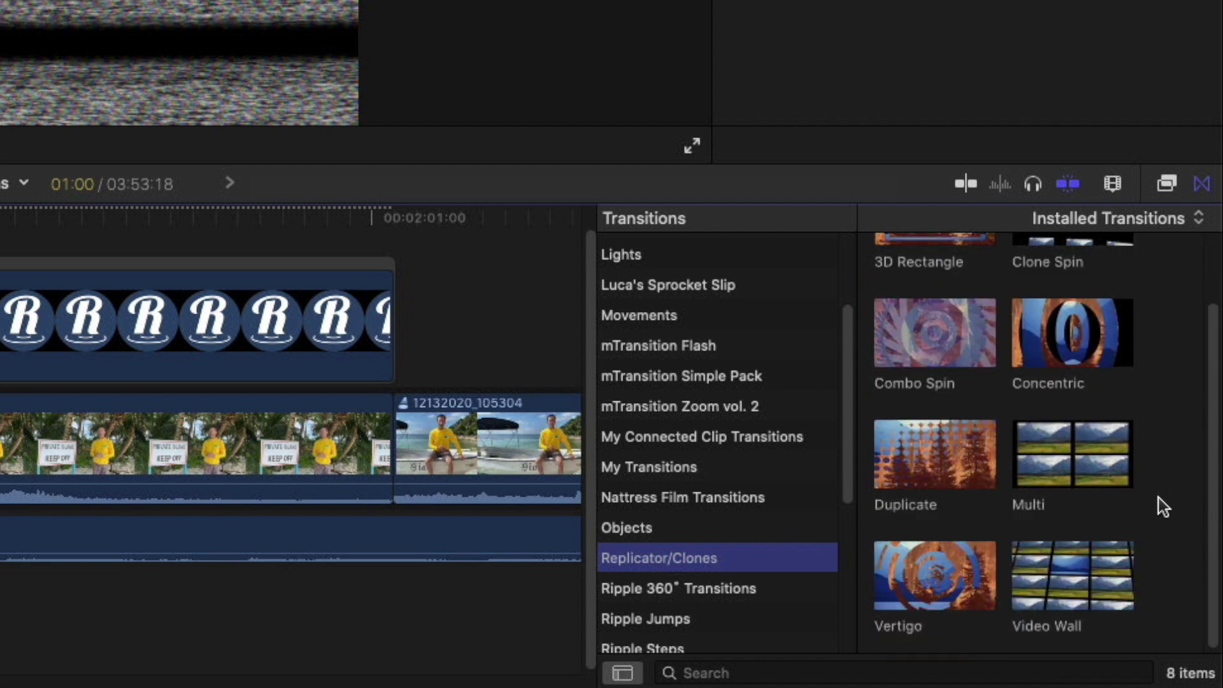
scroll(712, 553, down, 8)
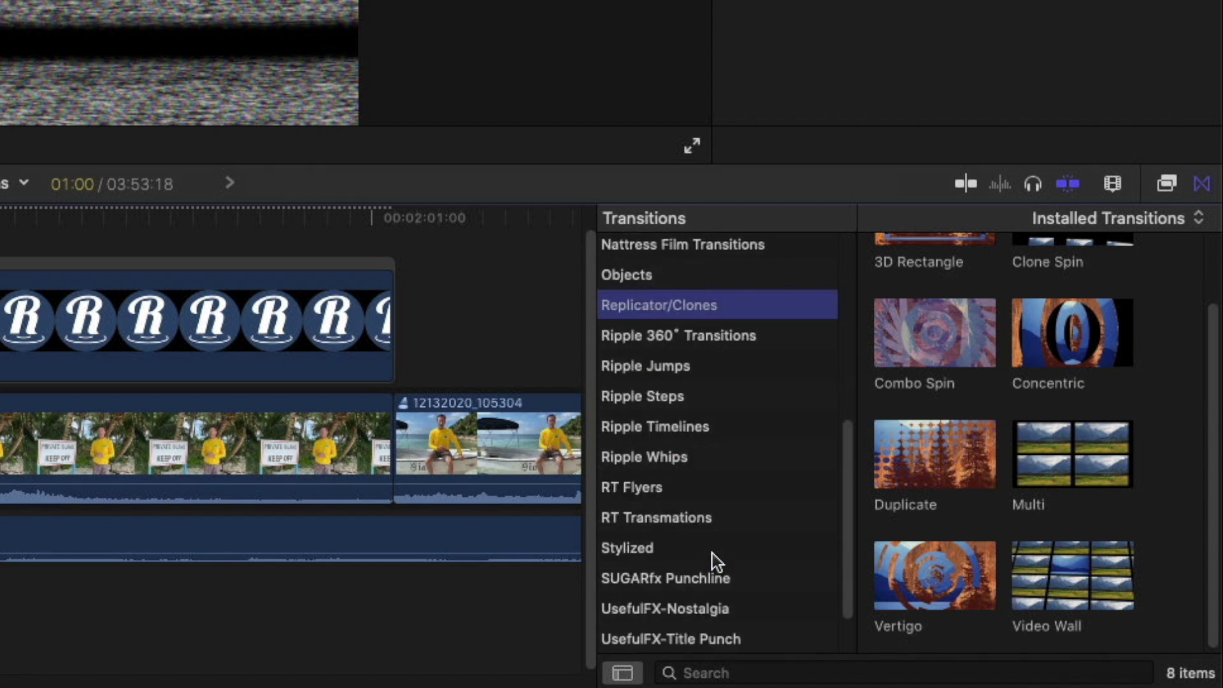
- Browse the built-in Stylized transitions grid
click(674, 495)
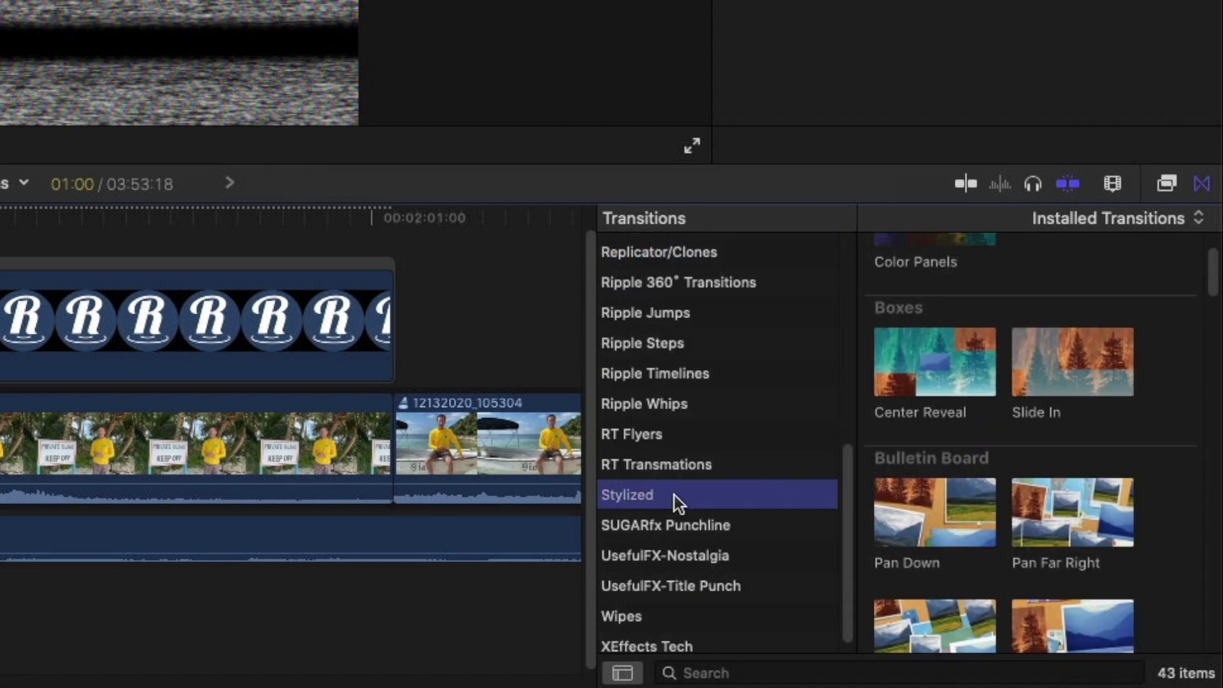
scroll(1174, 560, up, 2)
scroll(1174, 560, down, 6)
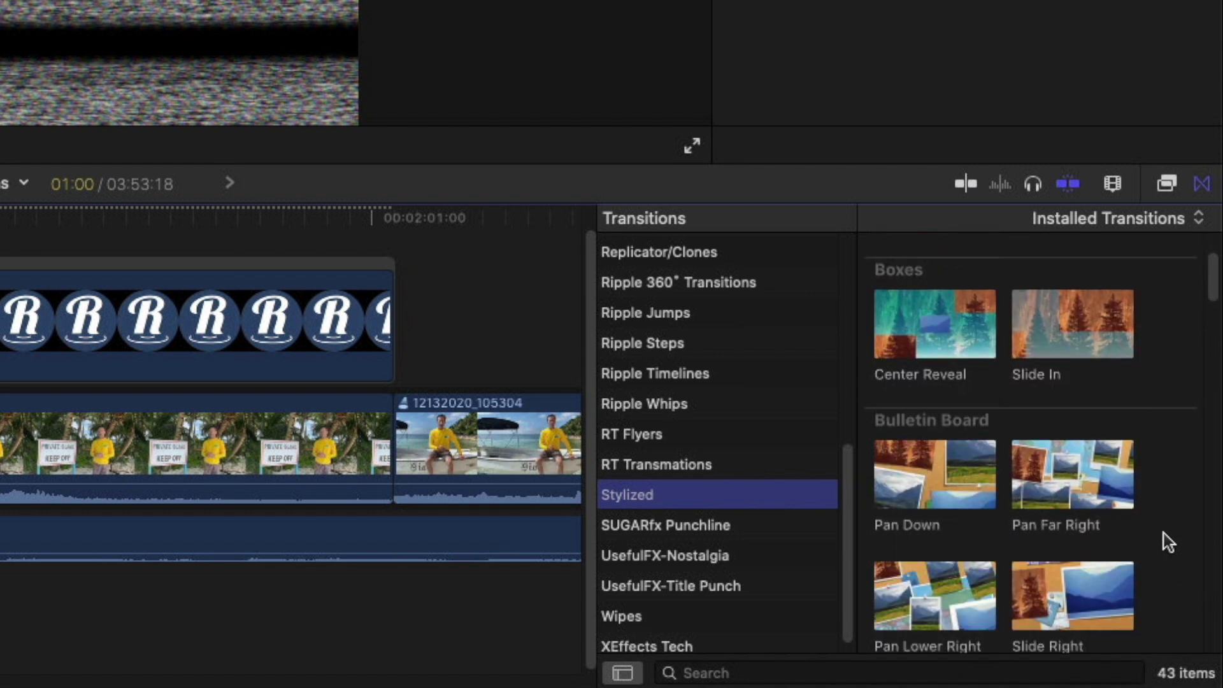
scroll(1159, 521, down, 13)
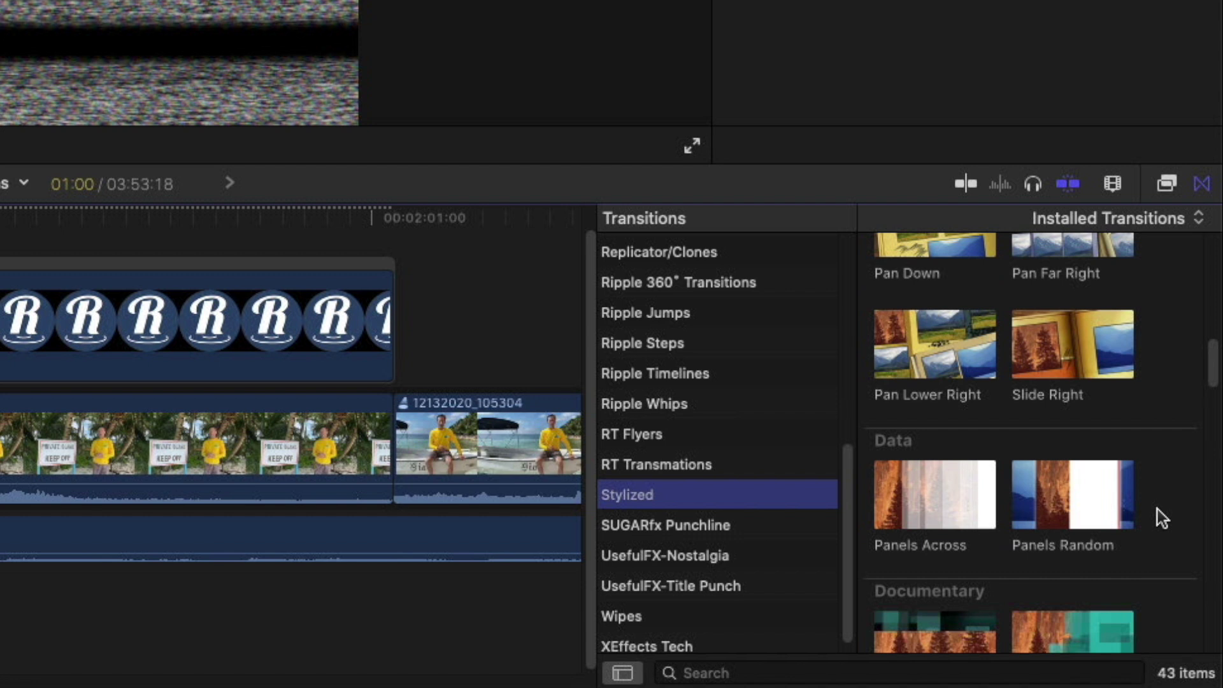
scroll(1156, 509, down, 2)
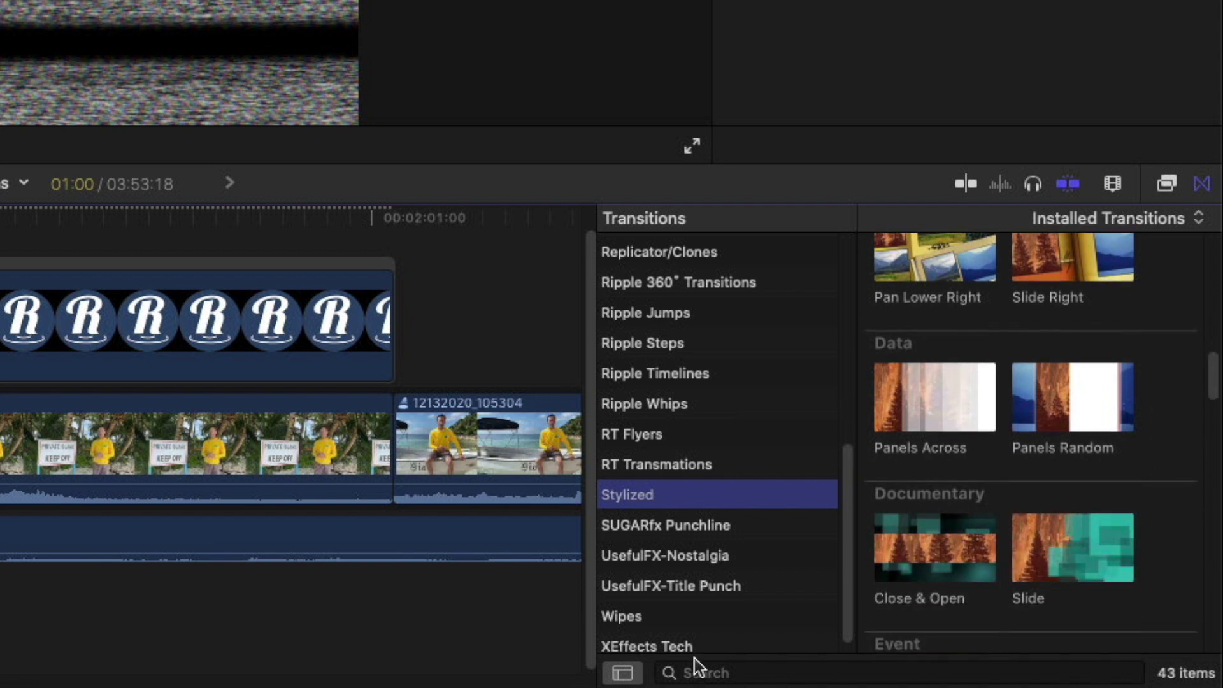
- Browse the Wipes transitions and move on to the RT Transmations Teaser Samples project
click(670, 617)
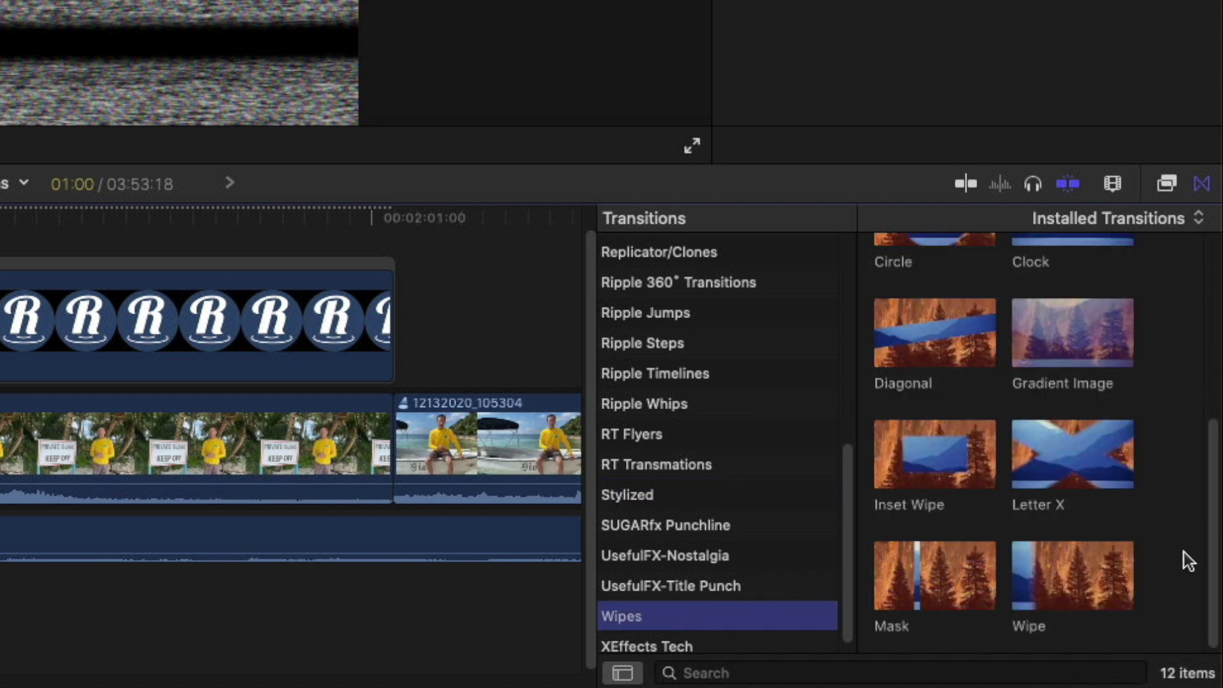
scroll(1179, 552, up, 5)
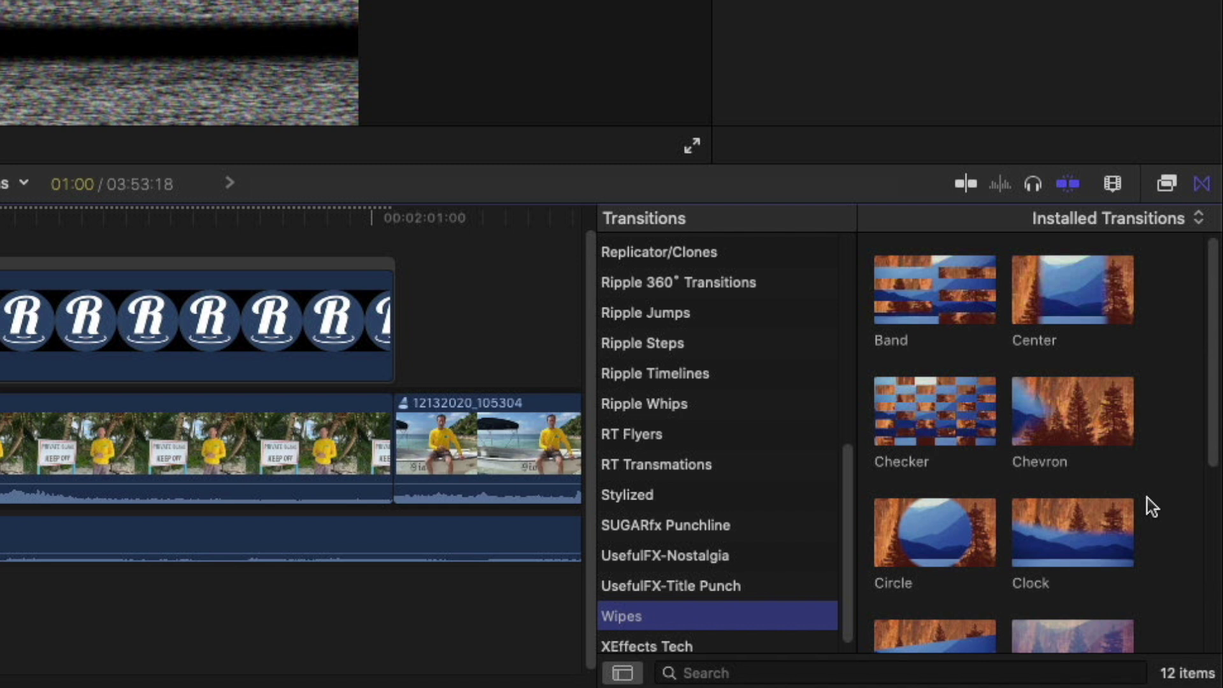
scroll(799, 456, up, 2)
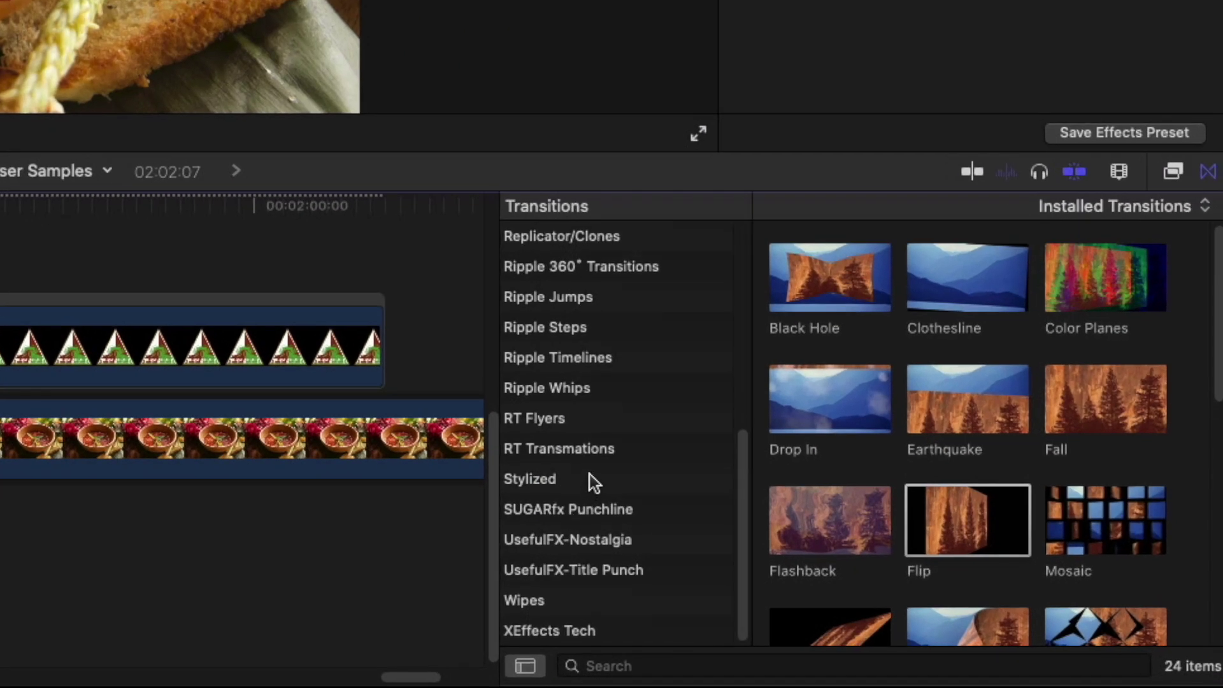
- Put RT Transmations Blur IN on the logo clip's start and play the entrance
click(602, 454)
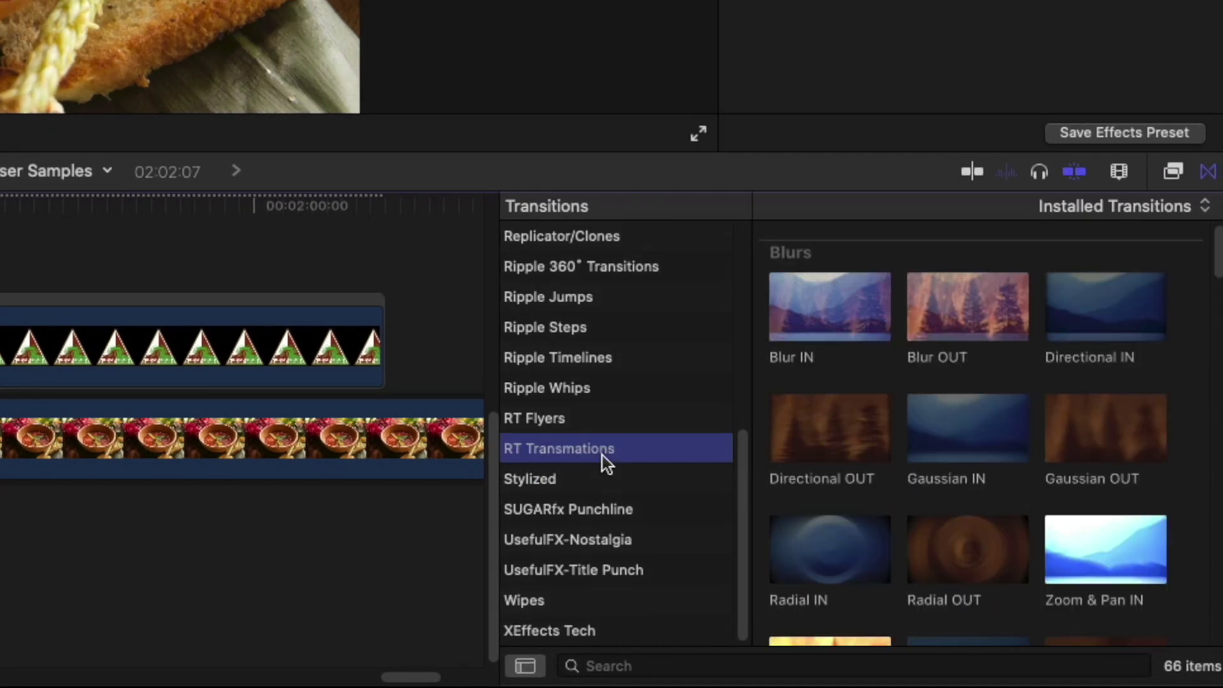
drag(817, 306, 274, 503)
click(251, 451)
key(space)
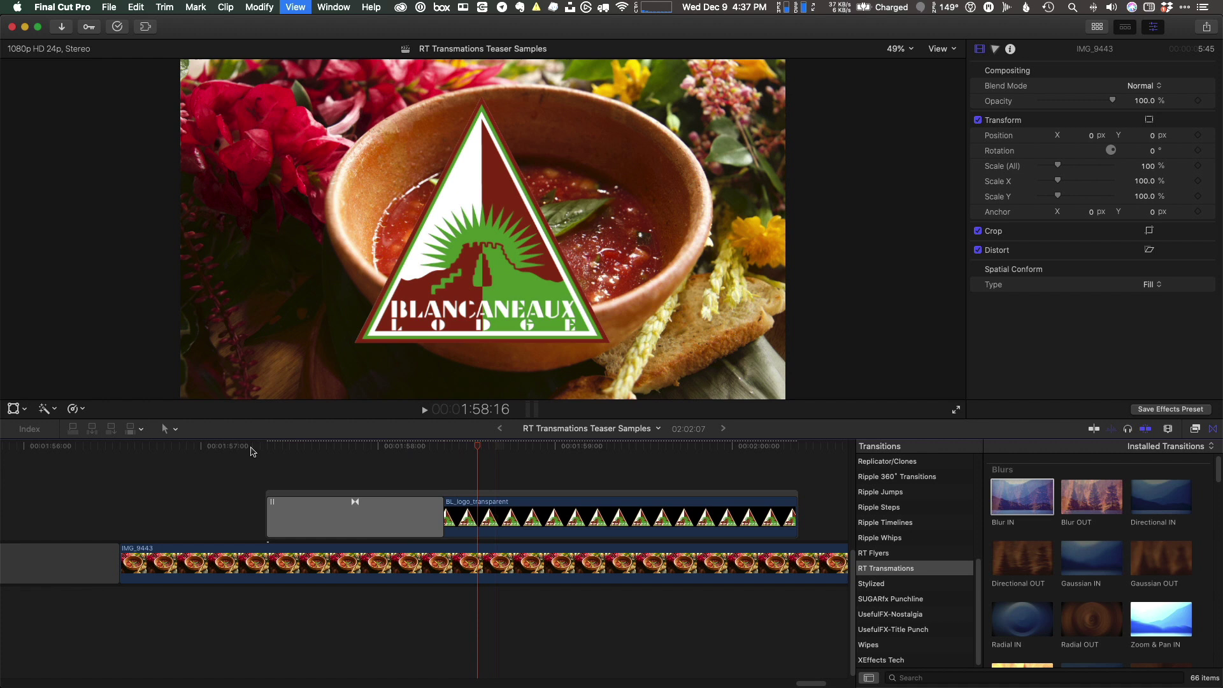
- Replace it with Flip IN on the logo clip's start and replay the entrance
scroll(1057, 598, down, 3)
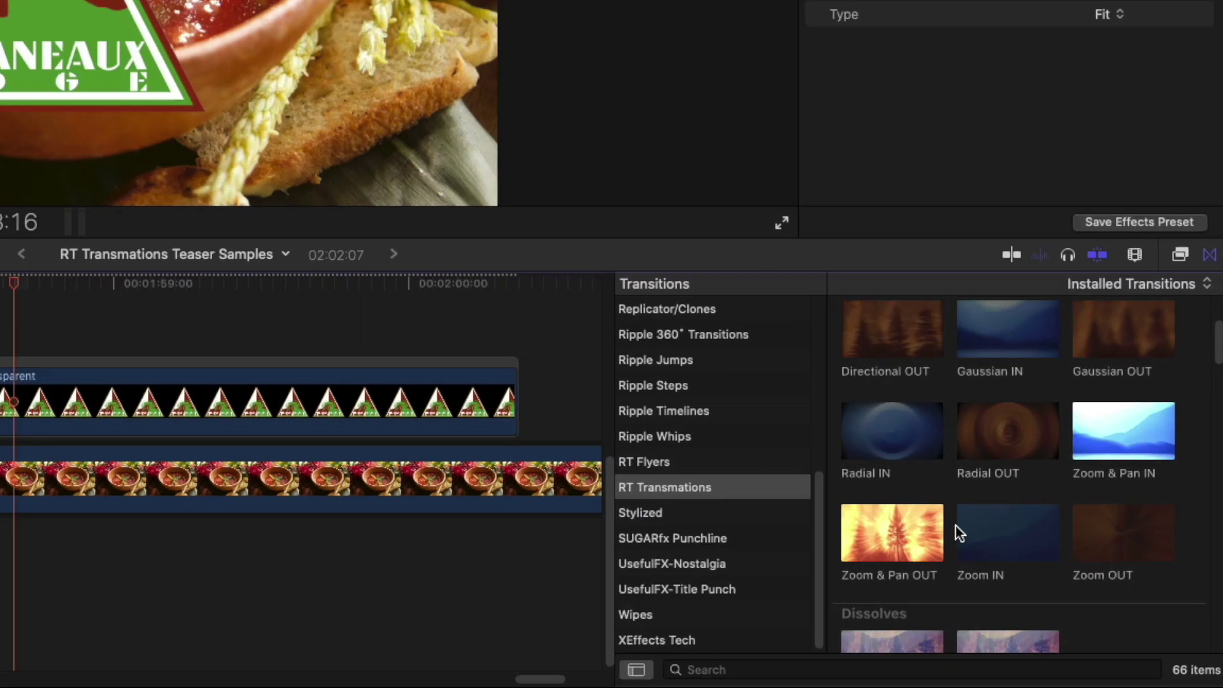
scroll(959, 532, down, 15)
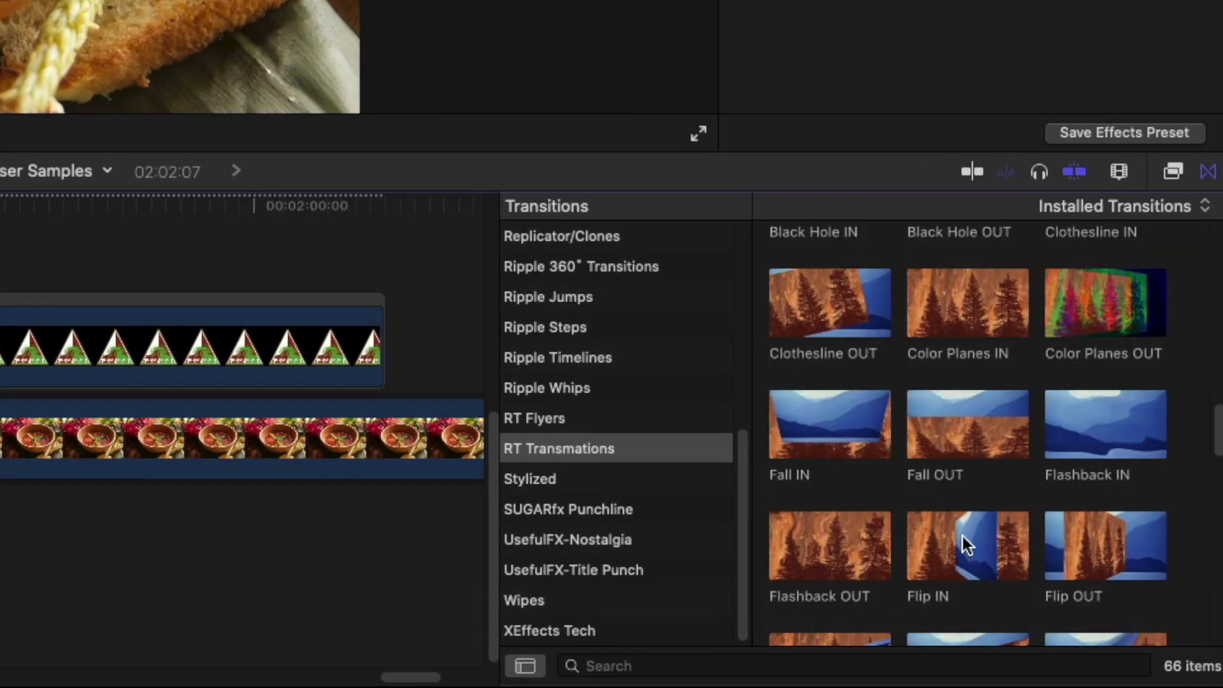
drag(961, 536, 0, 247)
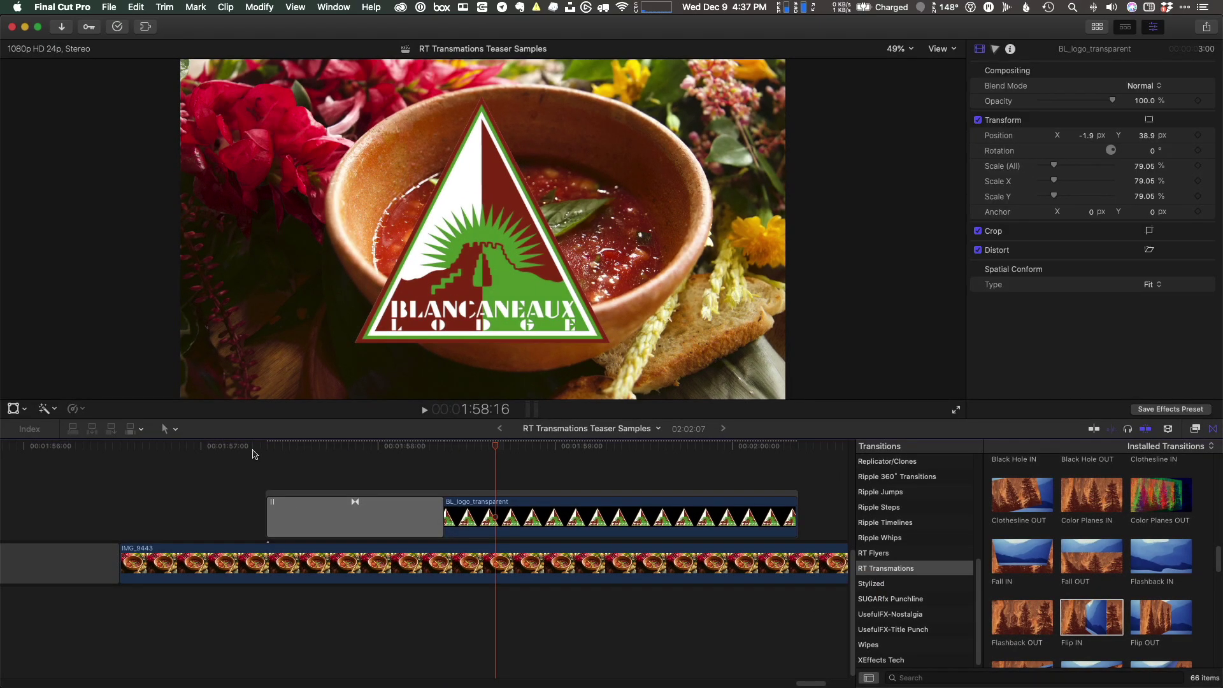
click(254, 448)
key(space)
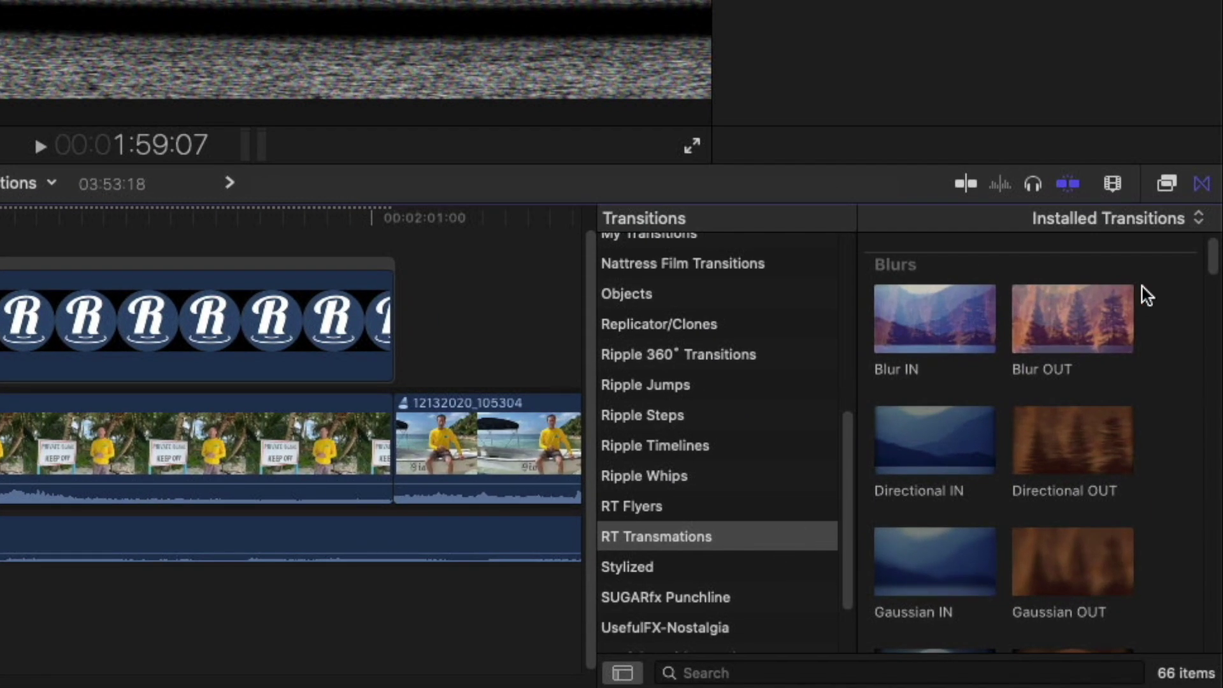
mouse_move(1218, 265)
mouse_down()
mouse_move(1219, 632)
mouse_move(1219, 389)
mouse_up()
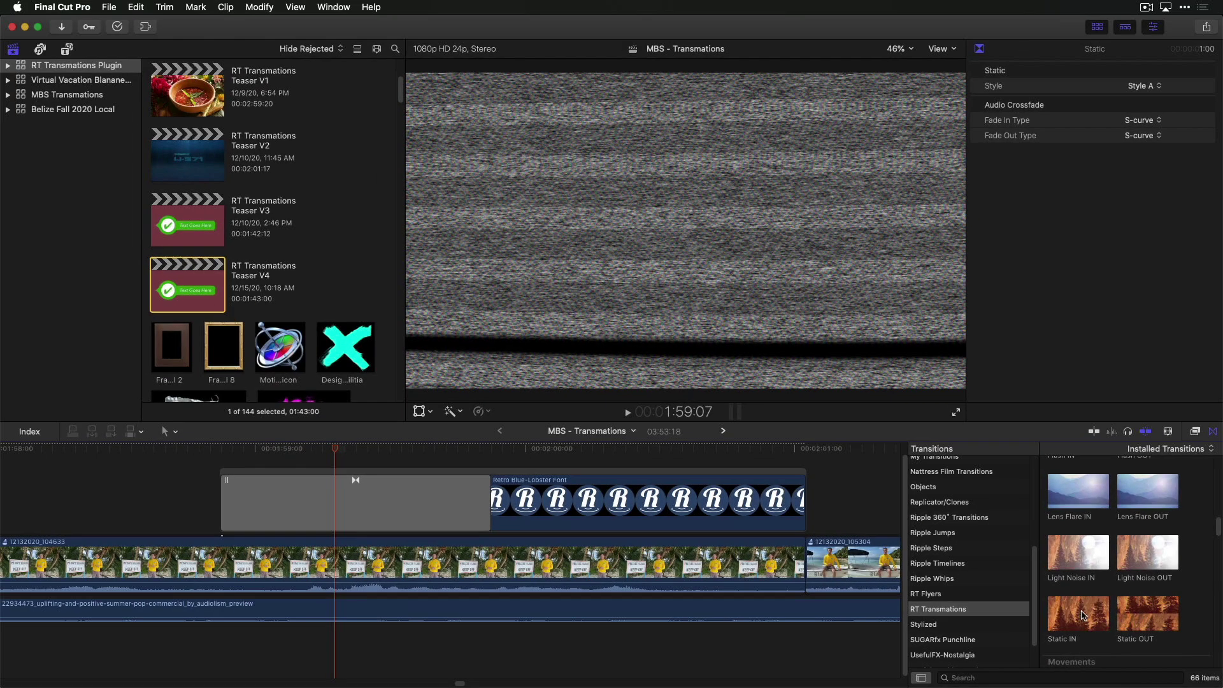
- Add Static IN to the start of the R logo clip, then play and scrub its entrance
drag(885, 517, 718, 537)
drag(969, 610, 333, 500)
key(space)
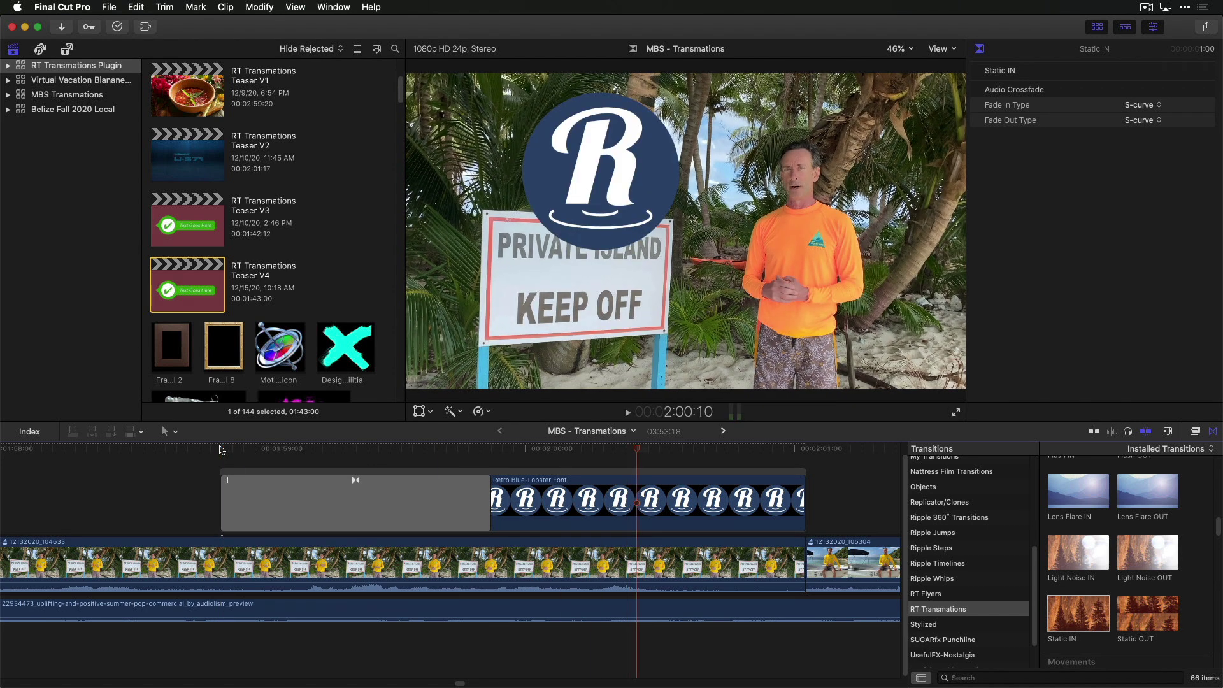
key(space)
drag(218, 450, 492, 463)
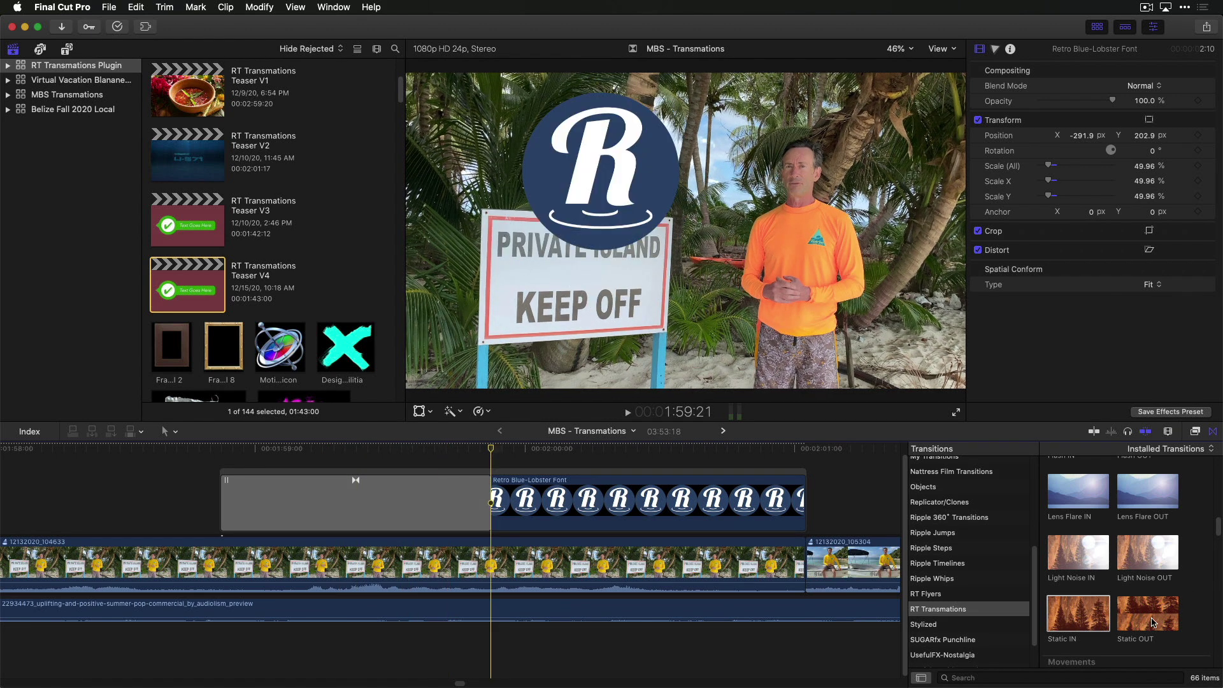
- Add Static OUT to the end of the R logo clip
drag(1147, 612, 726, 518)
drag(494, 464, 826, 470)
click(998, 612)
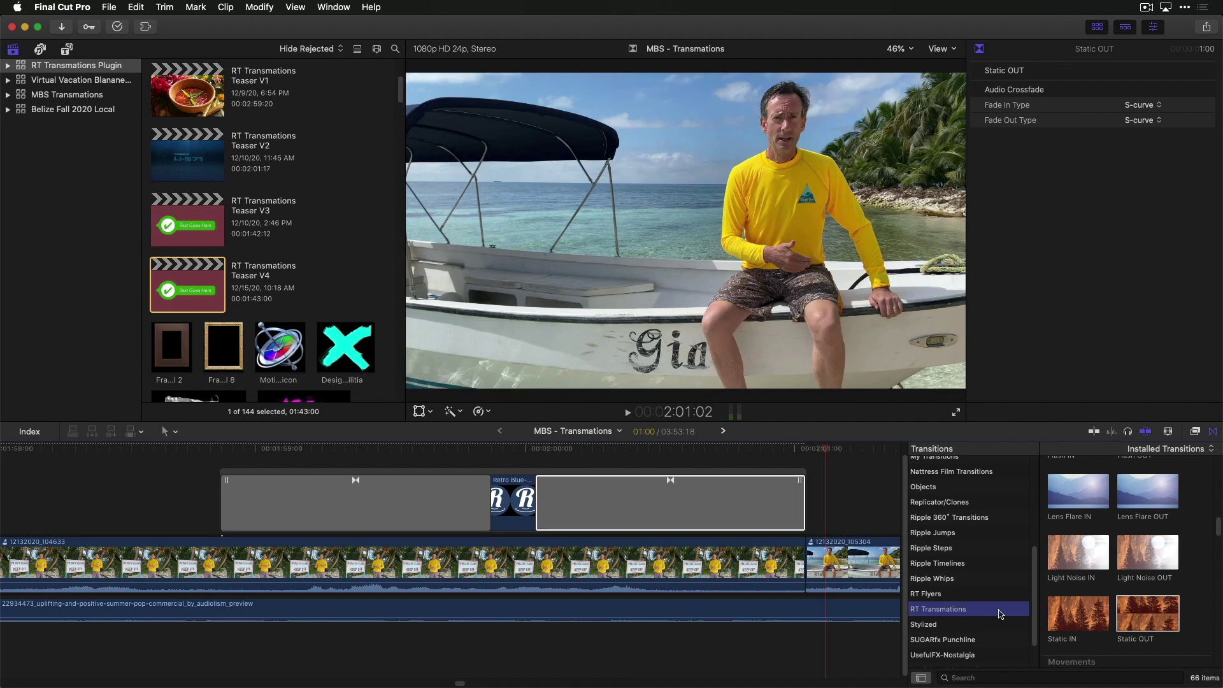